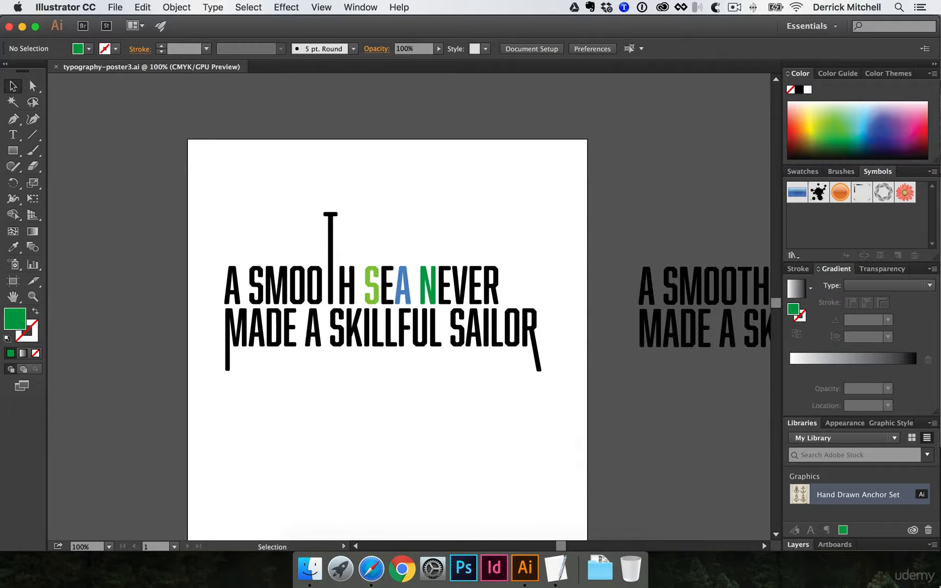
# Step: Draw a green rectangle covering the artboard and stretch its lower edge down past the artboard's bottom
pyautogui.press('m')
pyautogui.press('space')
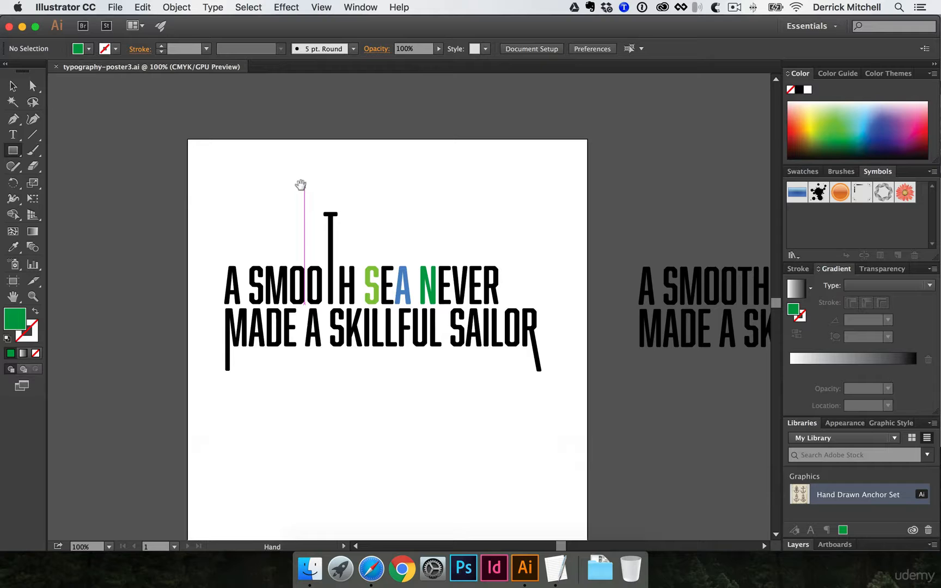
pyautogui.moveTo(487, 260); pyautogui.dragTo(383, 217)
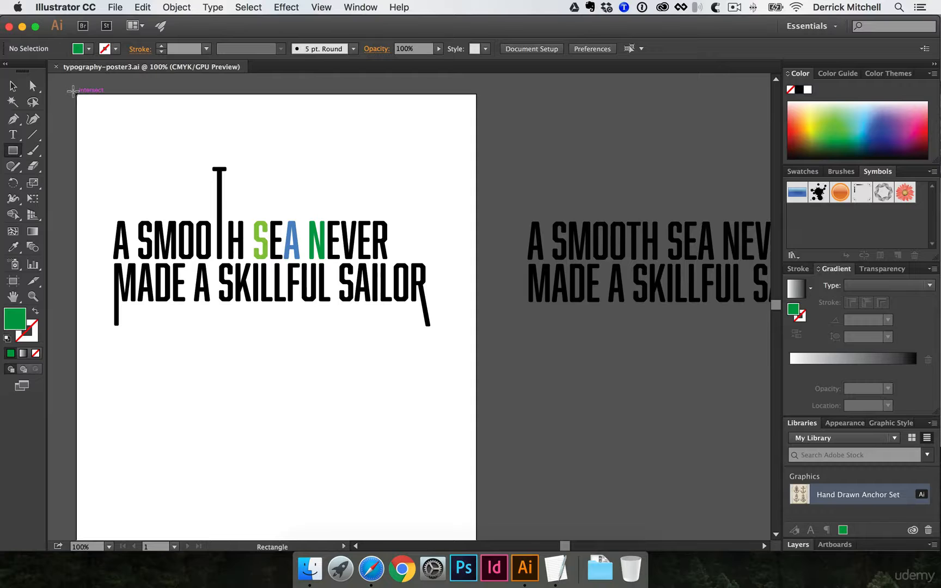
pyautogui.moveTo(72, 90); pyautogui.dragTo(473, 498)
pyautogui.scroll(-5, 437, 427)
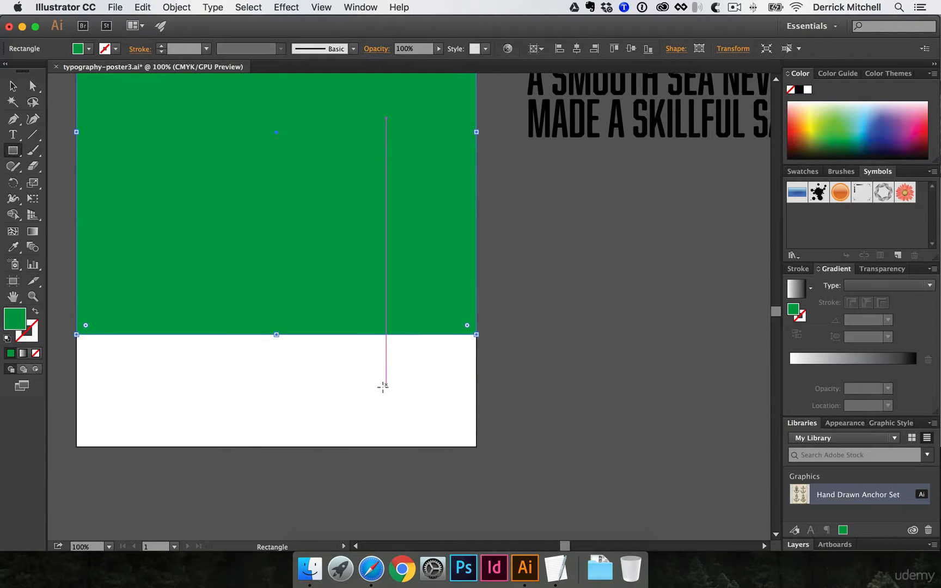
pyautogui.scroll(-1, 382, 387)
pyautogui.moveTo(276, 321); pyautogui.dragTo(287, 434)
pyautogui.scroll(5, 315, 368)
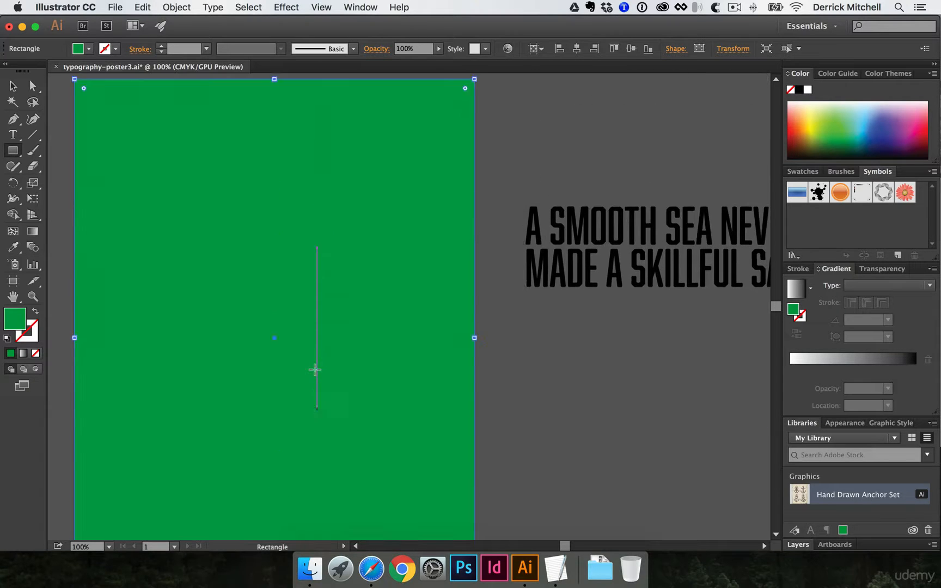
pyautogui.scroll(1, 315, 369)
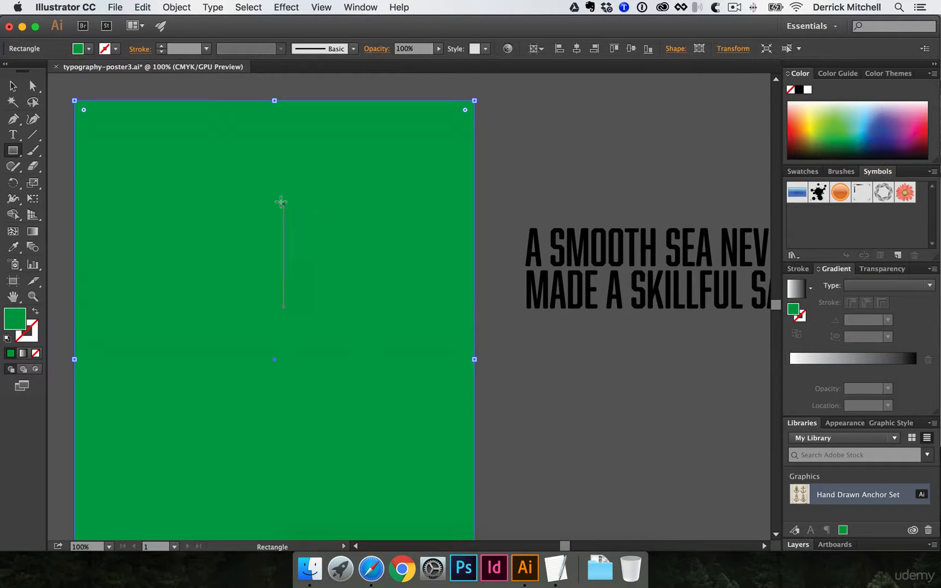
pyautogui.click(323, 7)
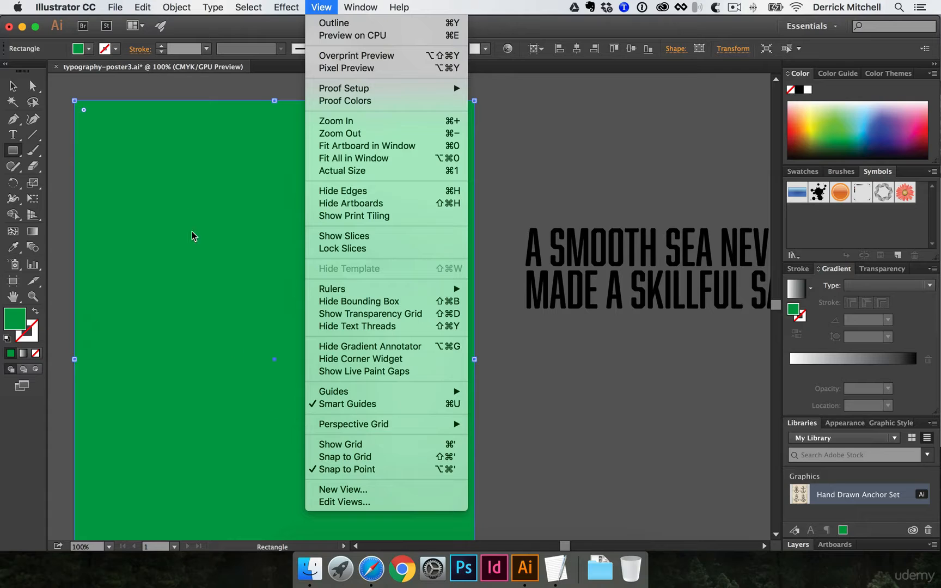
pyautogui.click(145, 90)
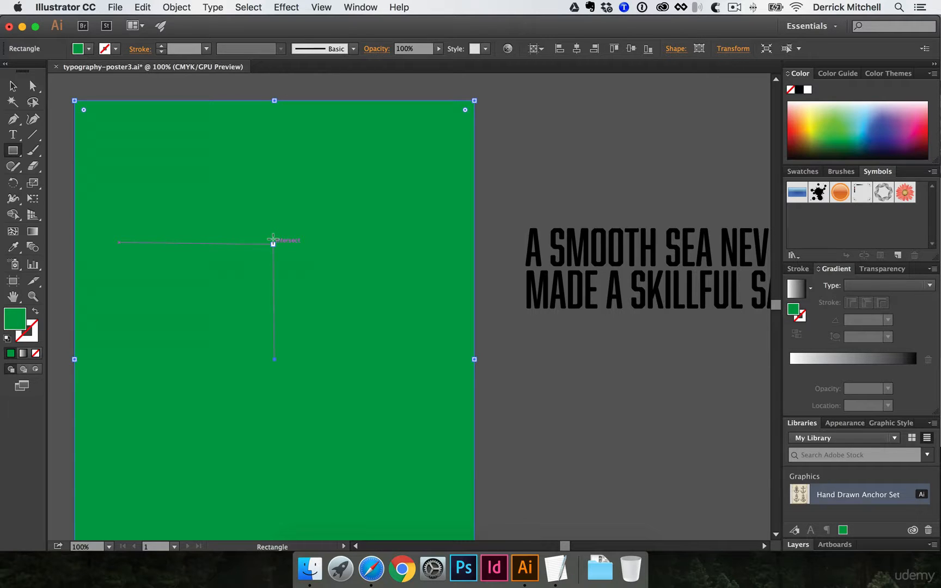
# Step: Fill the background rectangle with light blue, then reset the Essentials workspace and keep its panels expanded
pyautogui.click(861, 127)
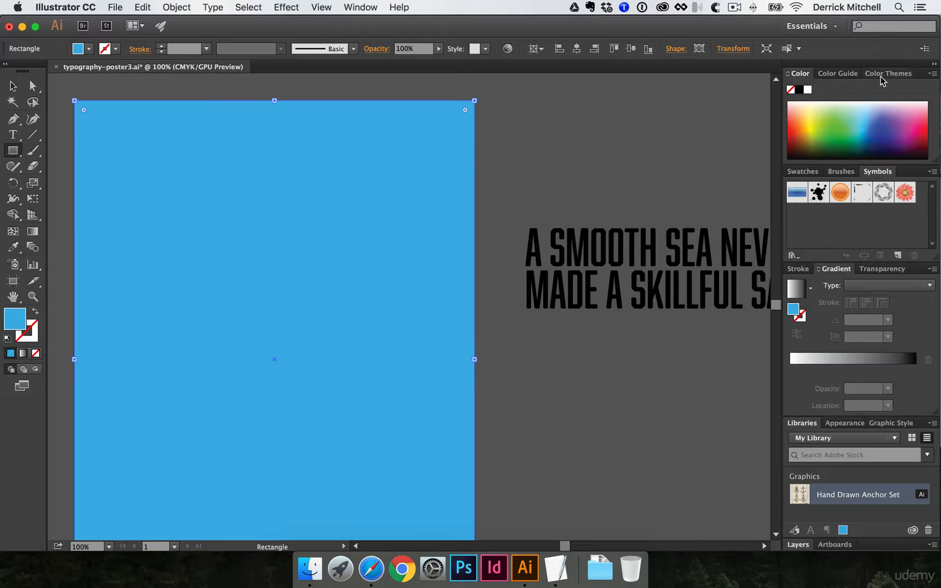
pyautogui.click(822, 30)
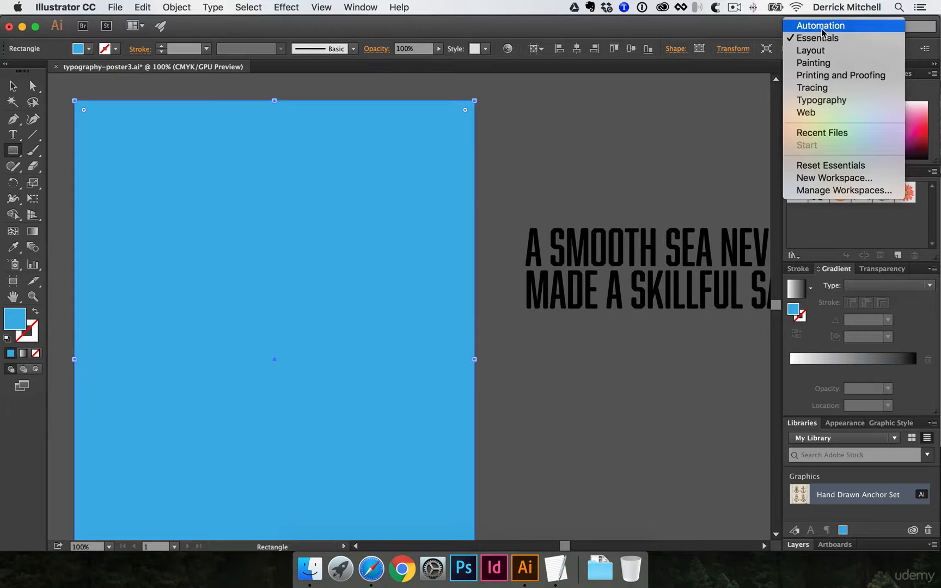
pyautogui.click(864, 166)
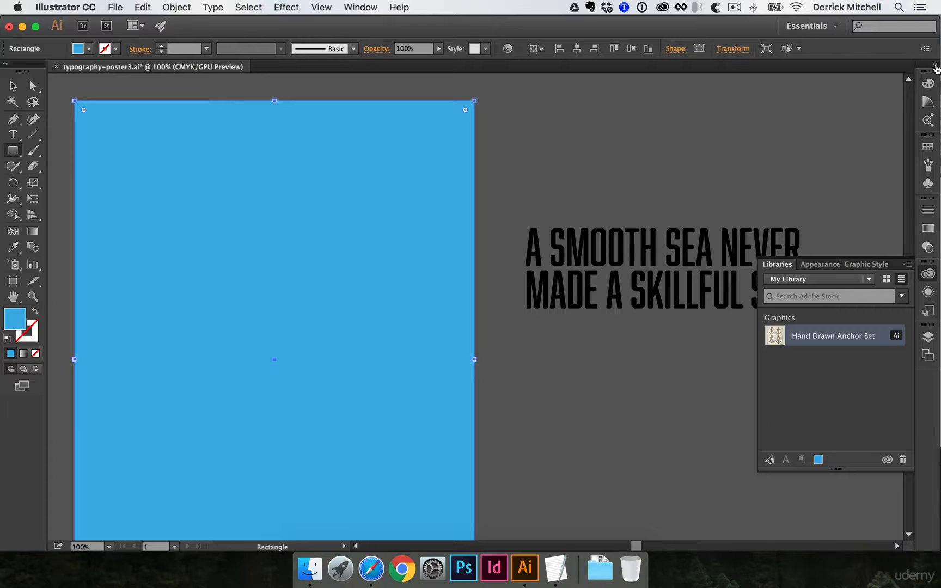
pyautogui.click(935, 65)
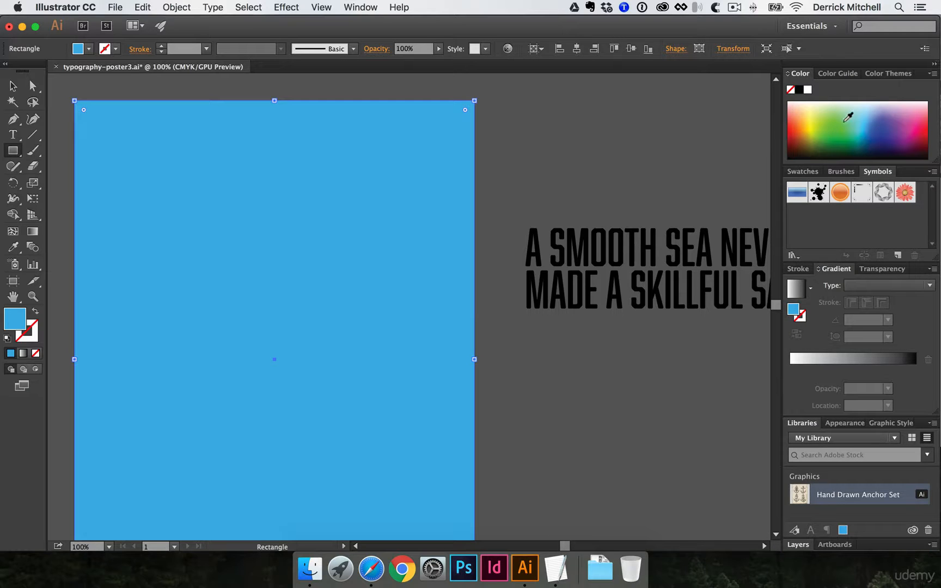
# Step: Show the CMYK colour options and set the rectangle's fill to 17% black and 76% cyan
pyautogui.click(933, 74)
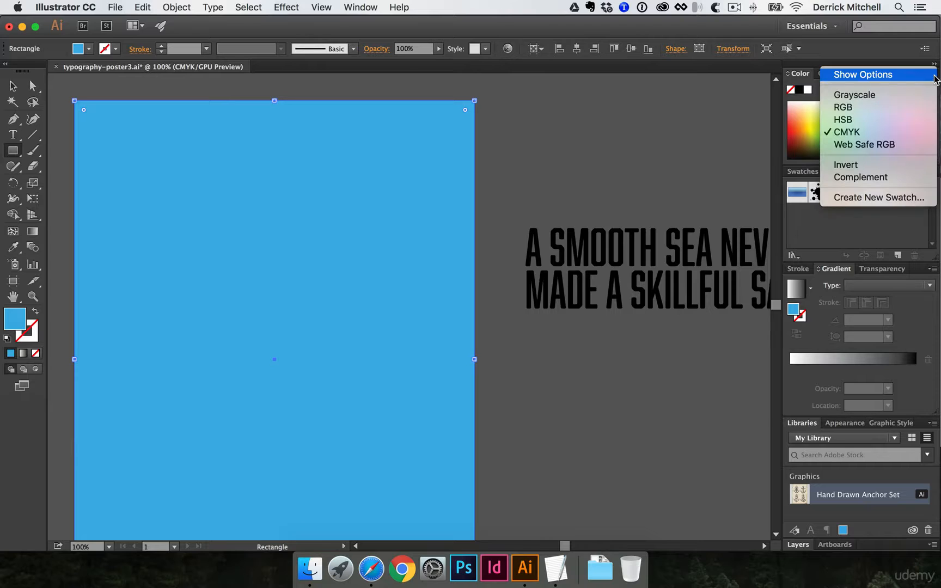
pyautogui.click(828, 73)
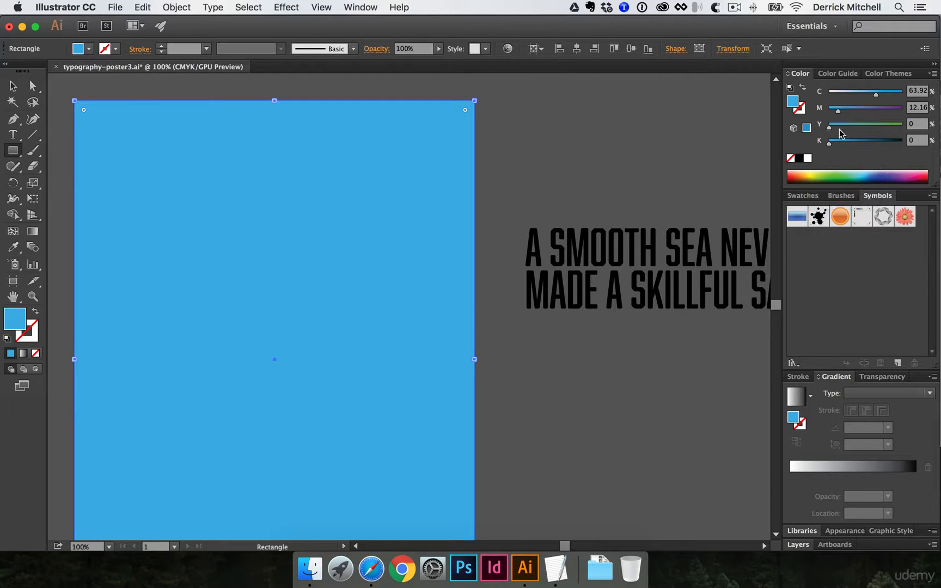
pyautogui.moveTo(829, 145); pyautogui.dragTo(841, 145)
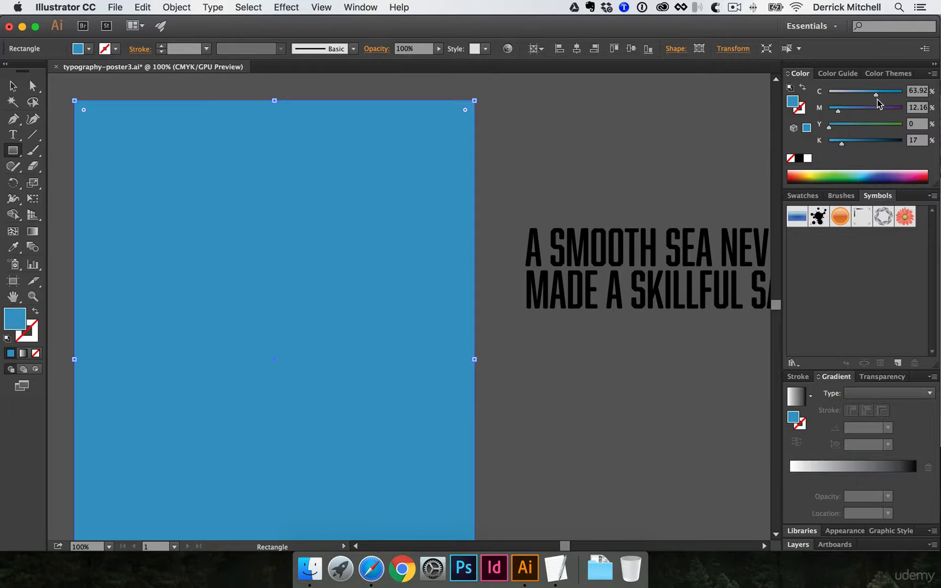
pyautogui.moveTo(876, 96); pyautogui.dragTo(887, 96)
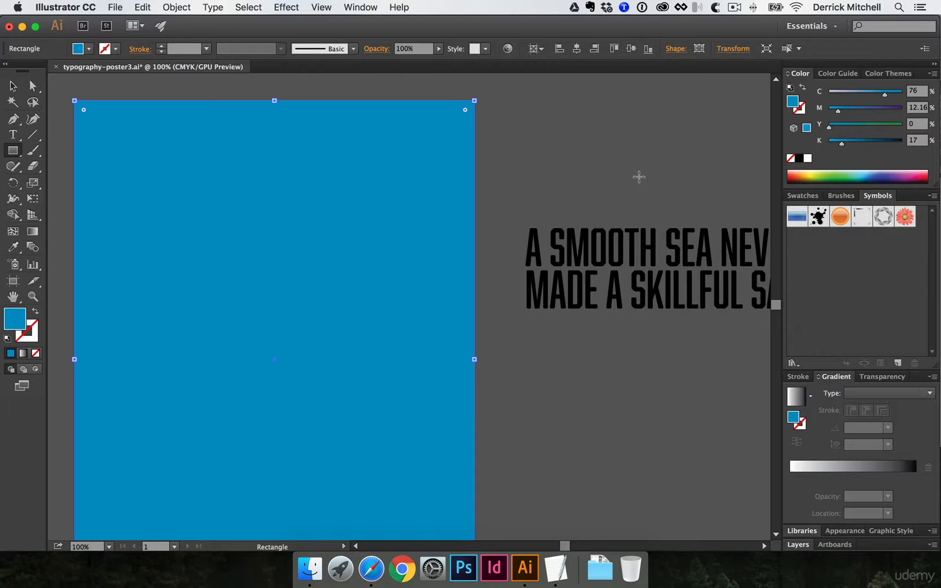
# Step: Detach the Layers panel, float it over the canvas beside the artboard and enlarge it
pyautogui.click(798, 545)
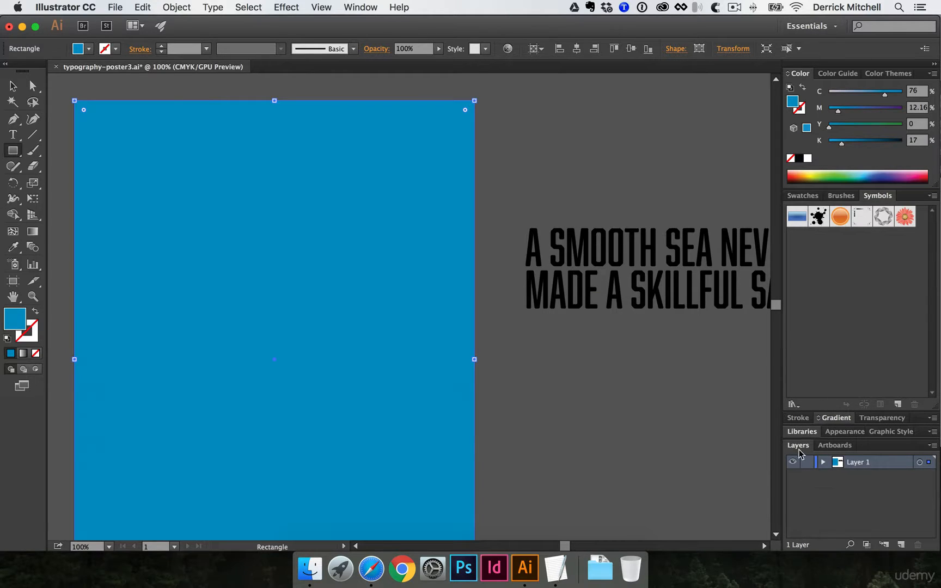
pyautogui.moveTo(801, 449); pyautogui.dragTo(551, 87)
pyautogui.moveTo(629, 129); pyautogui.dragTo(736, 411)
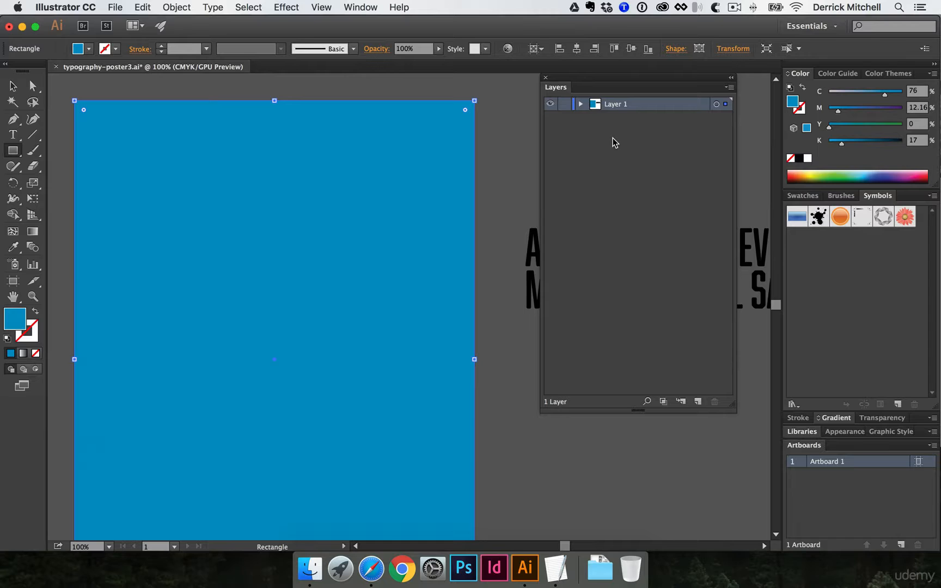
# Step: Check the objects inside Layer 1 and add a new layer above it
pyautogui.doubleClick(615, 104)
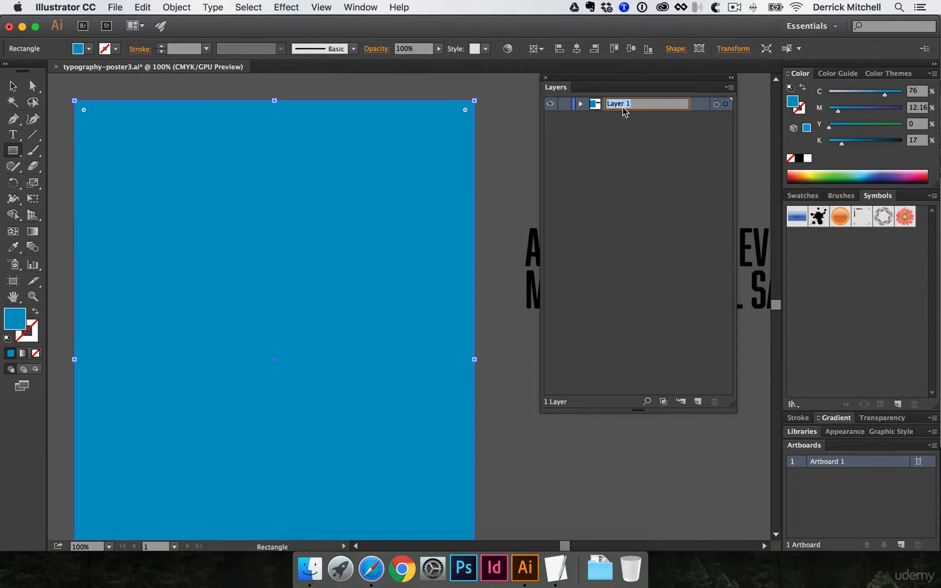
pyautogui.click(580, 104)
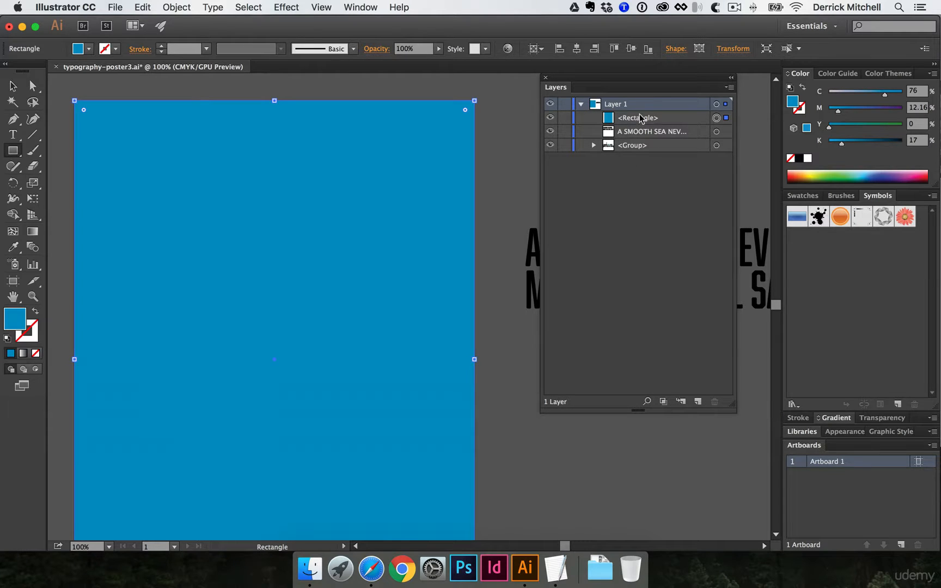
pyautogui.click(580, 103)
pyautogui.click(698, 402)
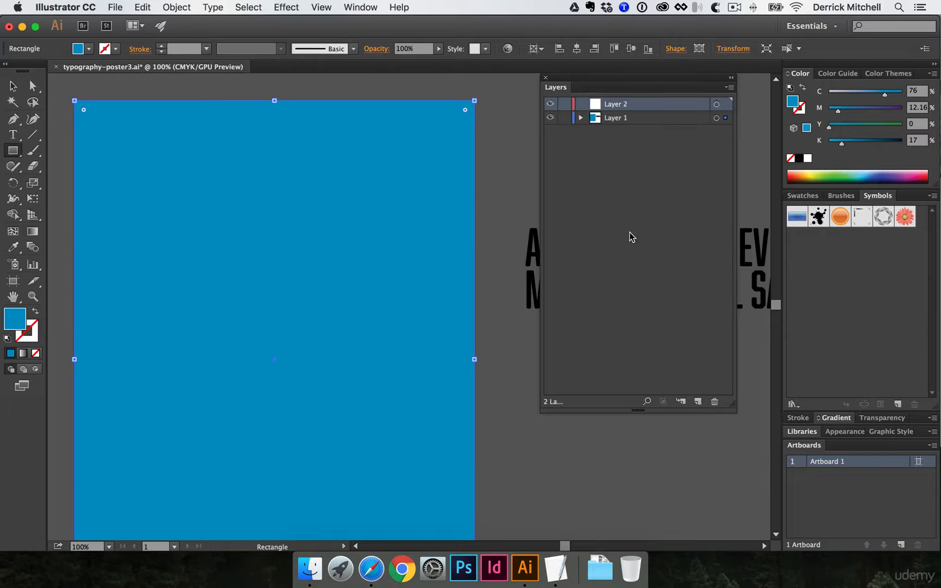
# Step: Create a 612 × 620 pt rectangle on Layer 2 and move it so it partly overlaps the background
pyautogui.click(494, 115)
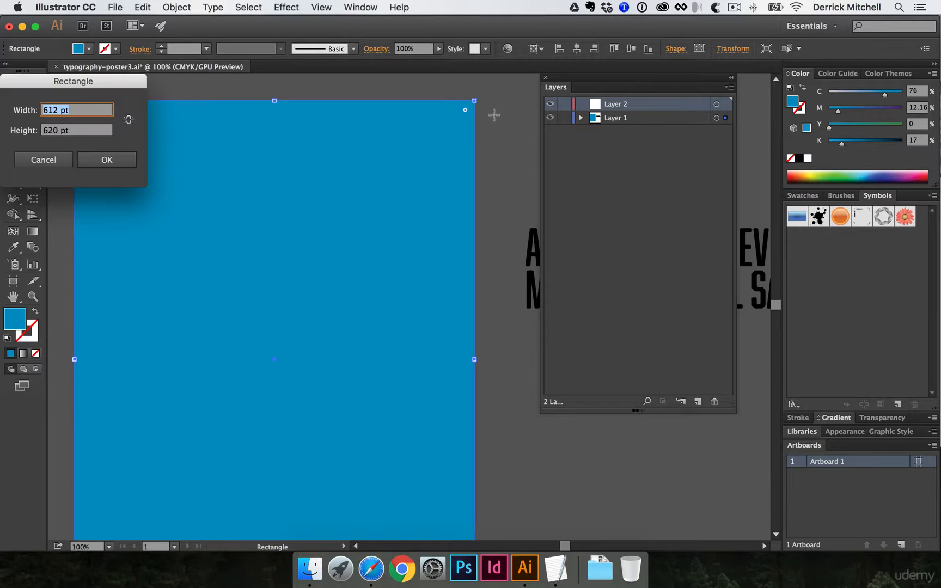
pyautogui.click(133, 161)
pyautogui.press('v')
pyautogui.moveTo(500, 152); pyautogui.dragTo(335, 188)
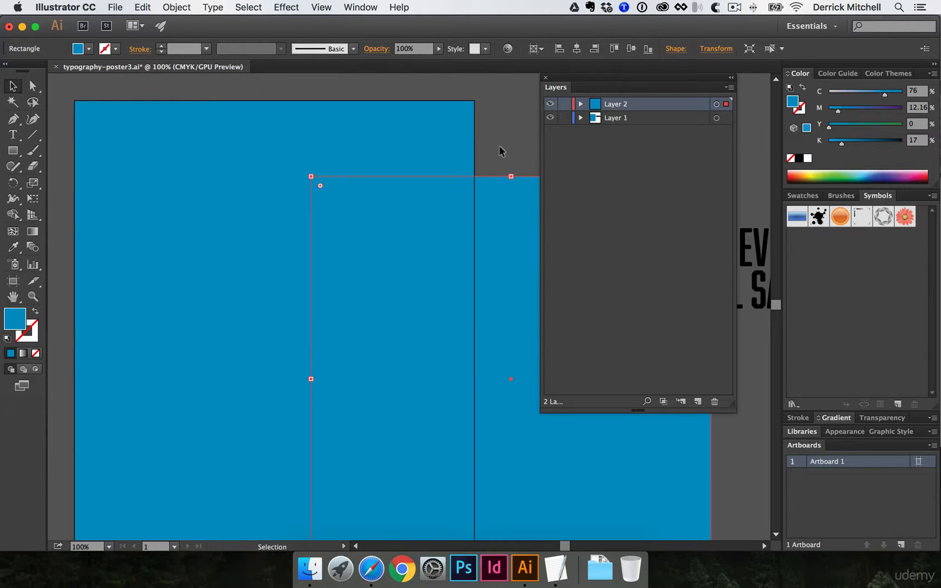
# Step: Draw a small dark blue rectangle over the artboard's upper-right corner and recolour the large Layer 2 rectangle light green
pyautogui.press('m')
pyautogui.moveTo(392, 91); pyautogui.dragTo(537, 156)
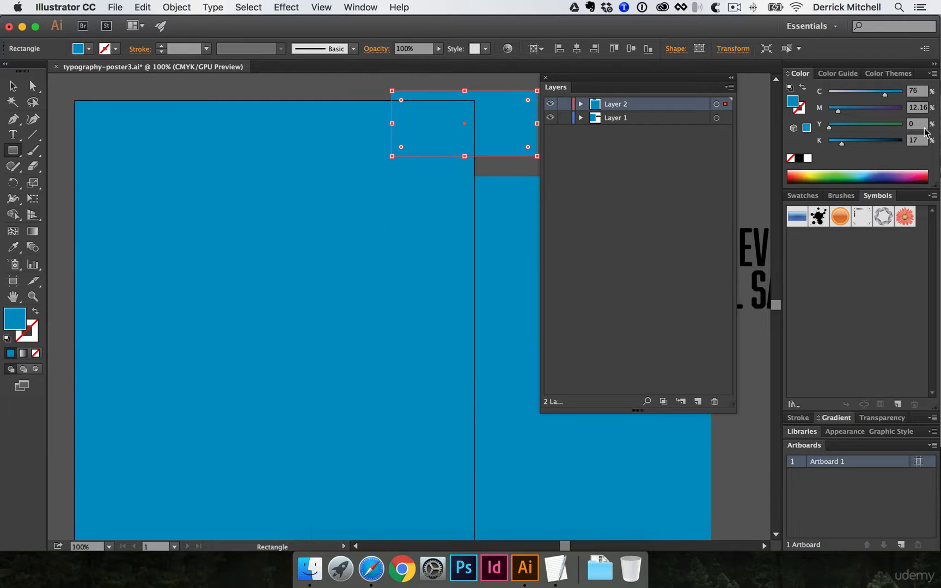
pyautogui.click(870, 178)
pyautogui.keyDown('super'); pyautogui.click(501, 202); pyautogui.keyUp('super')
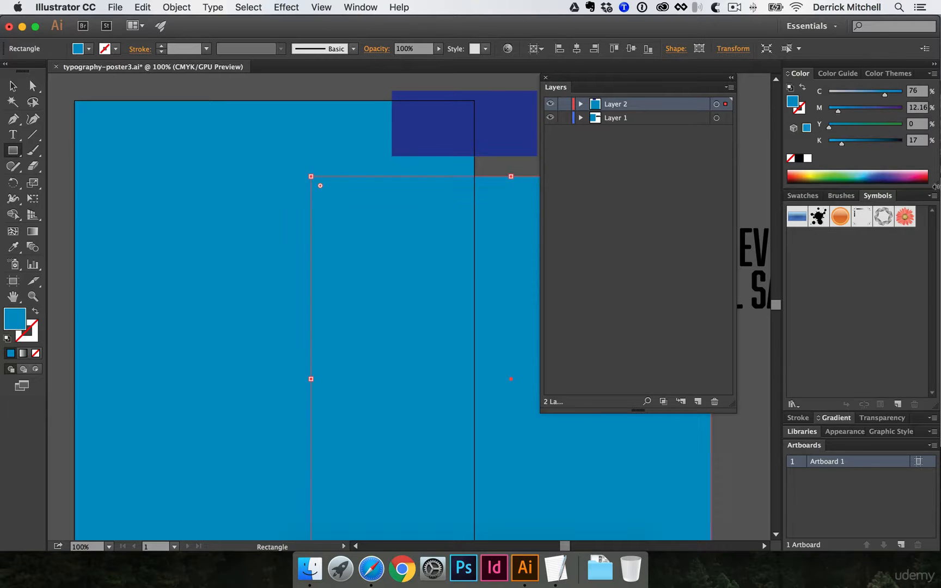
pyautogui.click(834, 174)
pyautogui.press('v')
pyautogui.click(504, 143)
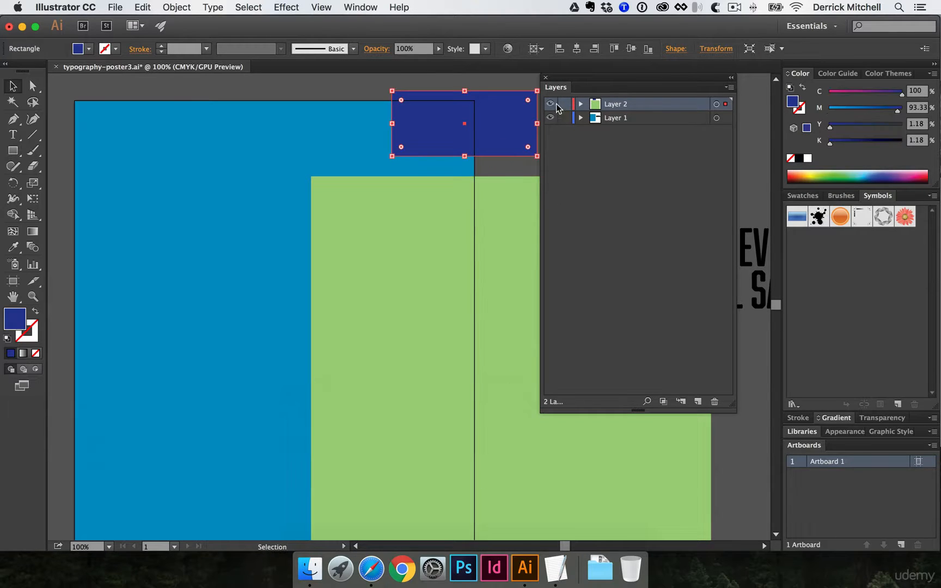
# Step: Hide and show Layer 2 and expand it to view its objects
pyautogui.click(550, 103)
pyautogui.click(550, 104)
pyautogui.click(581, 104)
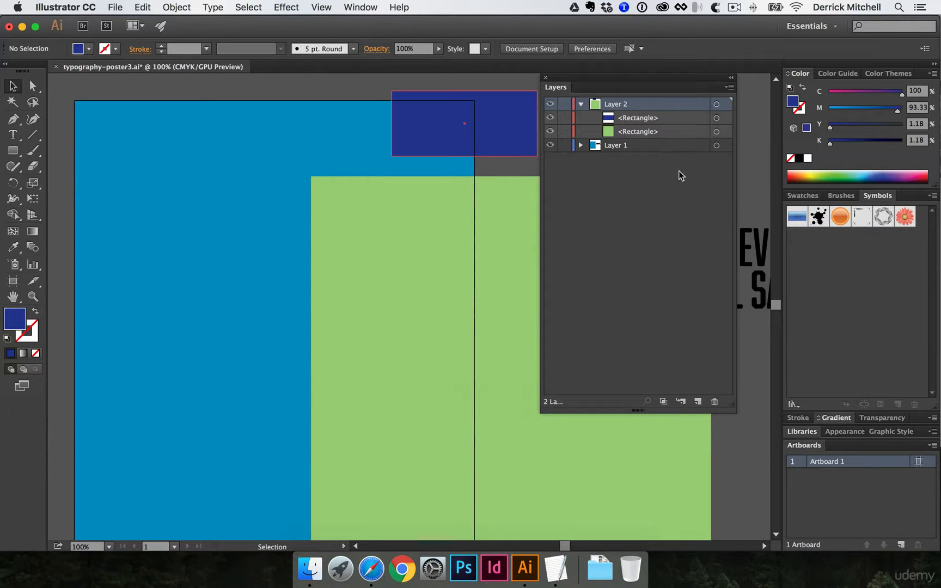
# Step: Delete Layer 2 with its two rectangles, then undo the deletion
pyautogui.click(715, 401)
pyautogui.click(558, 305)
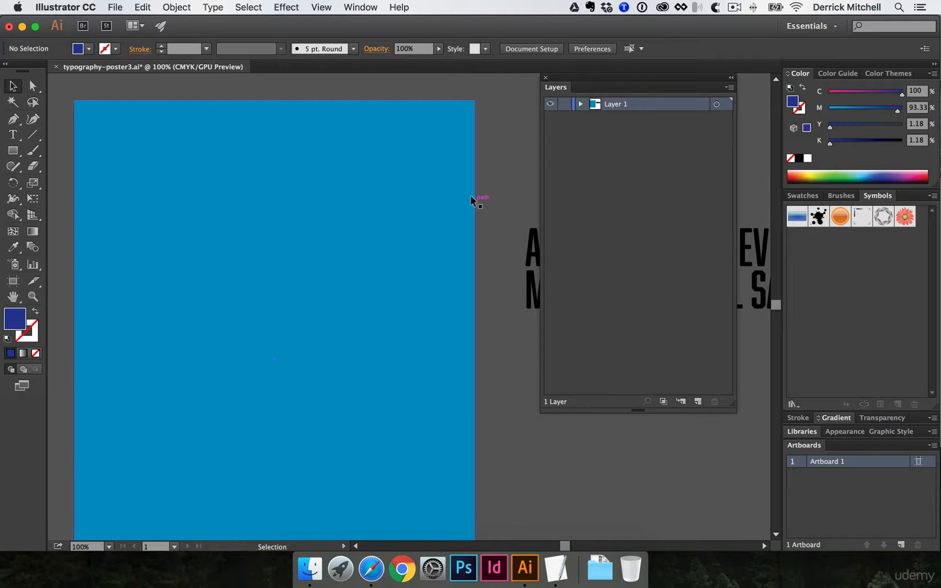
pyautogui.click(581, 104)
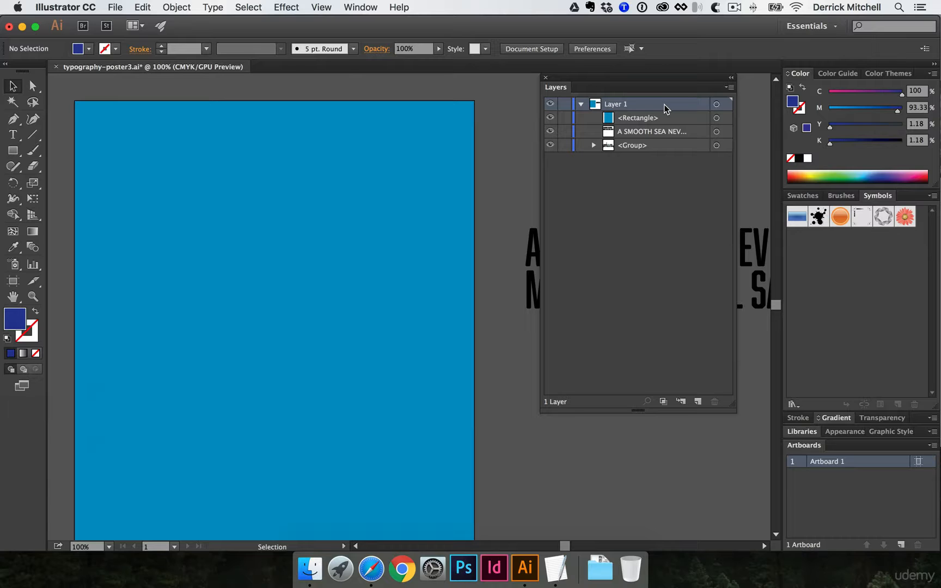
pyautogui.press('super+z')
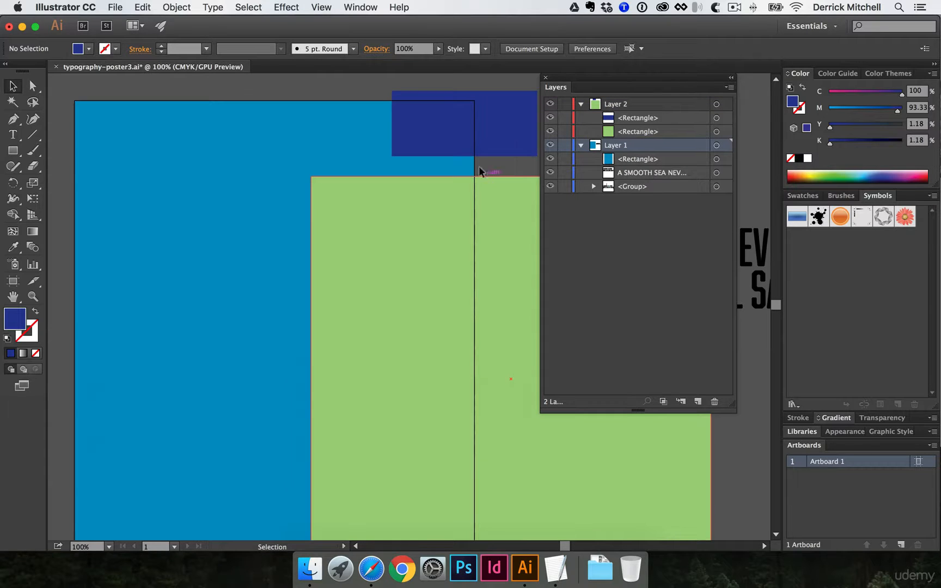
# Step: Select the blue background rectangle and review the Arrange options for its stacking order
pyautogui.click(325, 126)
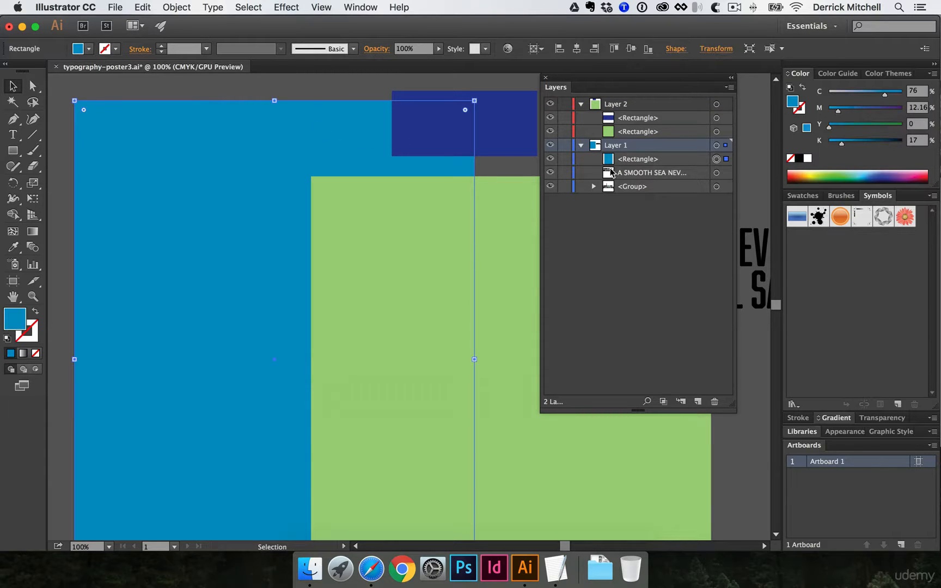
pyautogui.press('a')
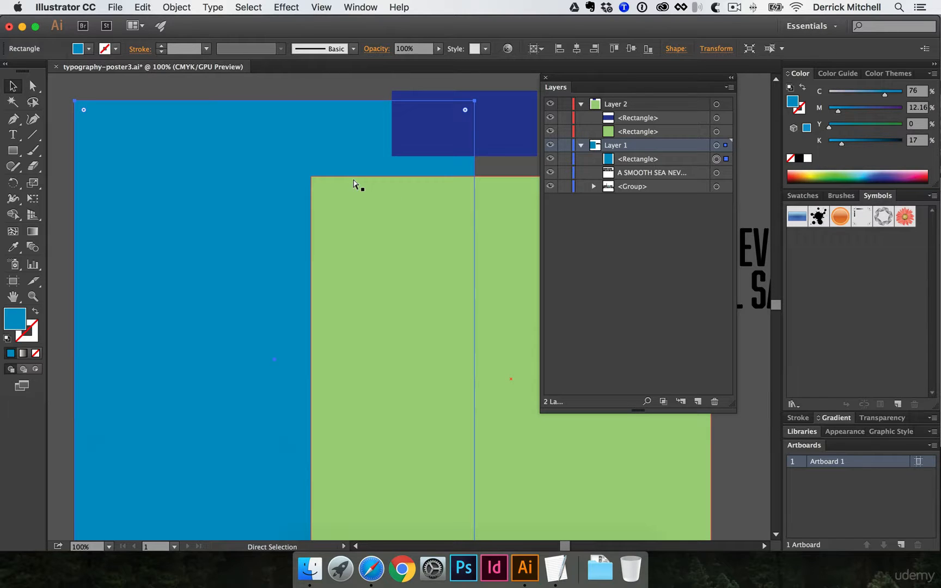
pyautogui.press('v')
pyautogui.click(237, 7)
pyautogui.moveTo(169, 7)
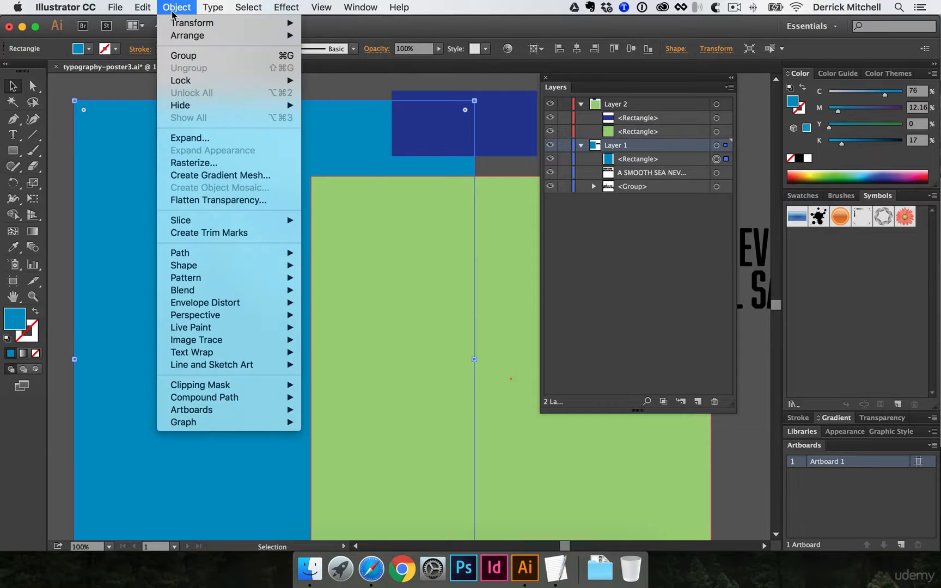
pyautogui.moveTo(181, 38)
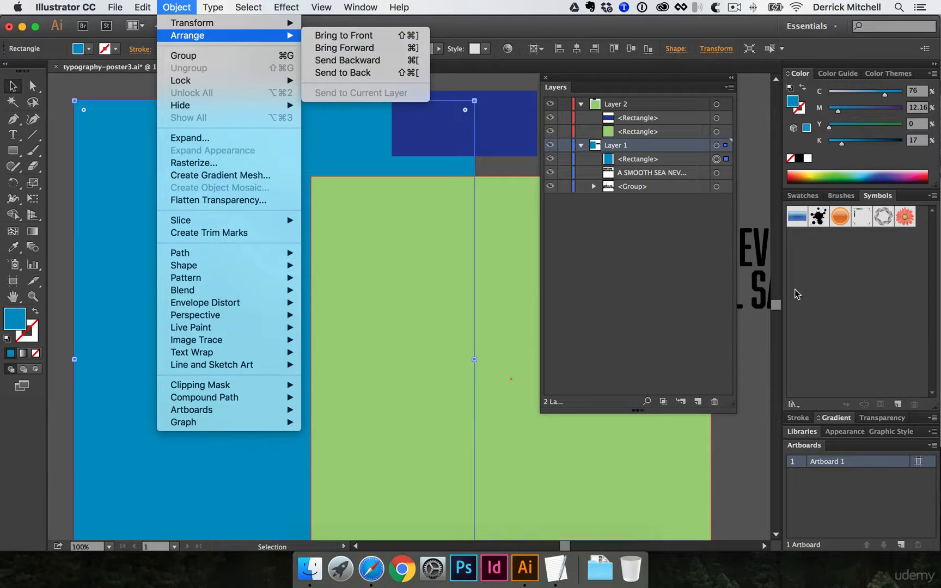
pyautogui.click(659, 280)
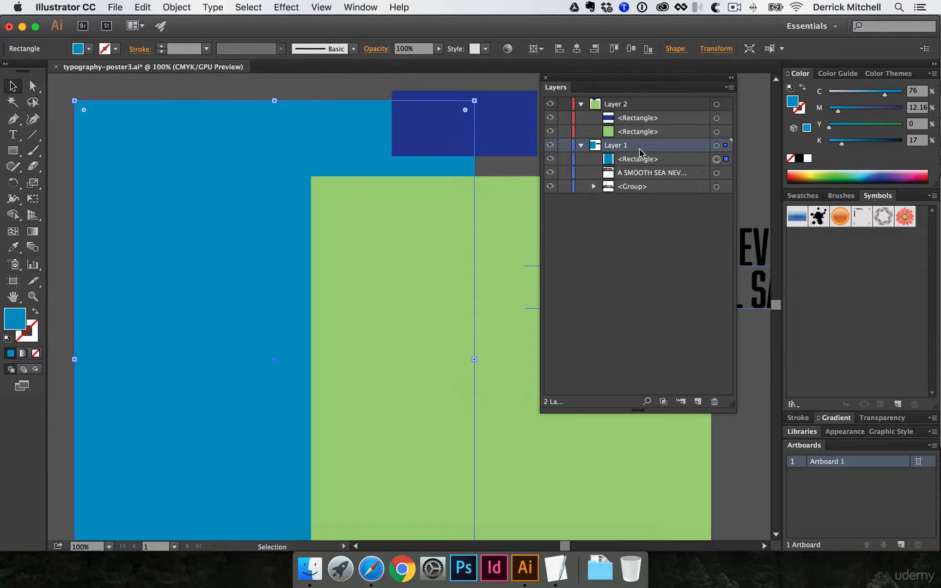
# Step: Delete Layer 2 together with the artwork it contains
pyautogui.click(627, 103)
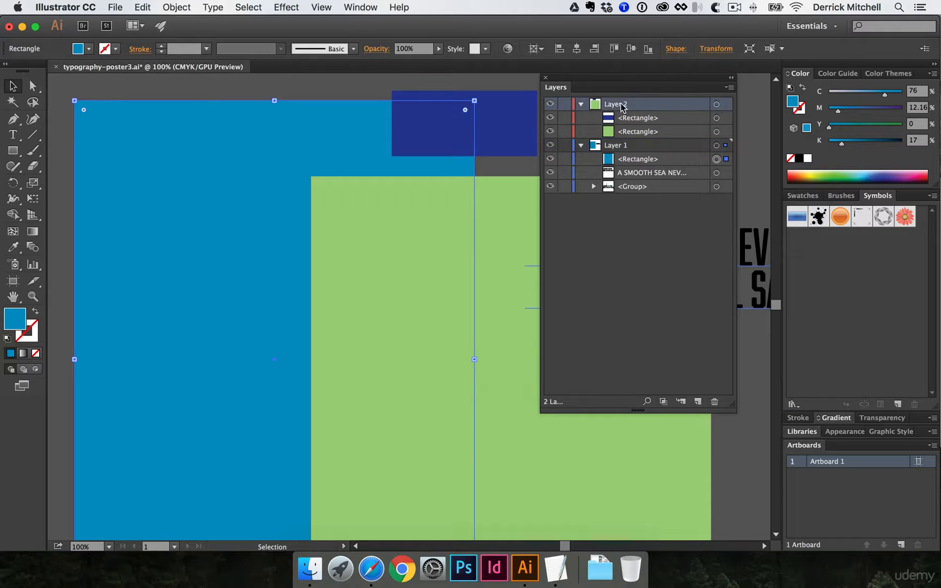
pyautogui.click(715, 403)
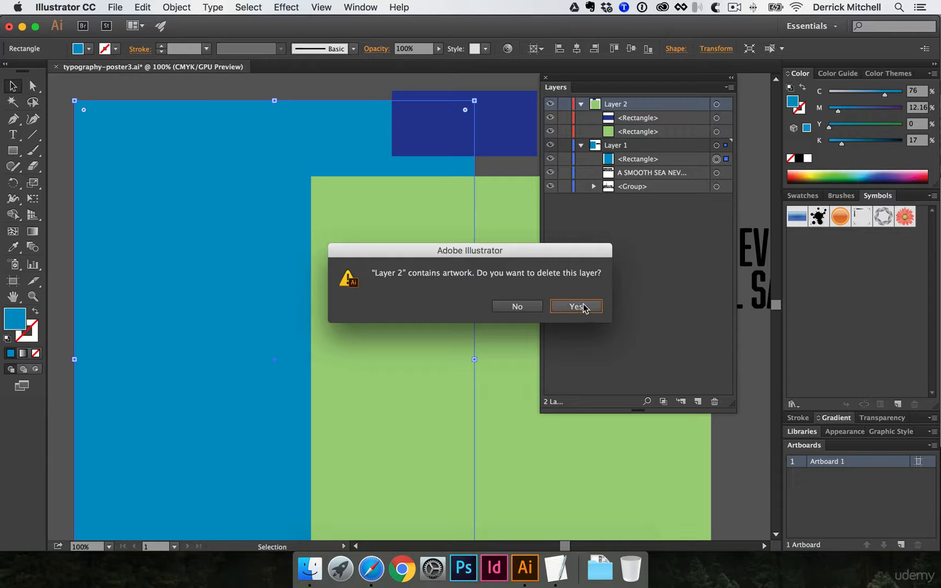
pyautogui.click(583, 307)
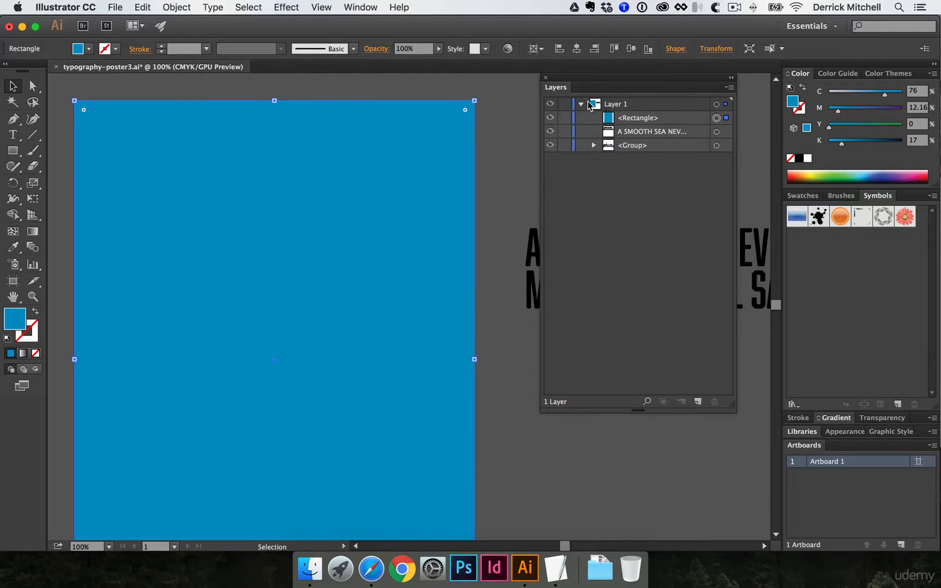
# Step: Send the blue rectangle backward two levels within Layer 1 and bring it forward again by two levels
pyautogui.click(628, 117)
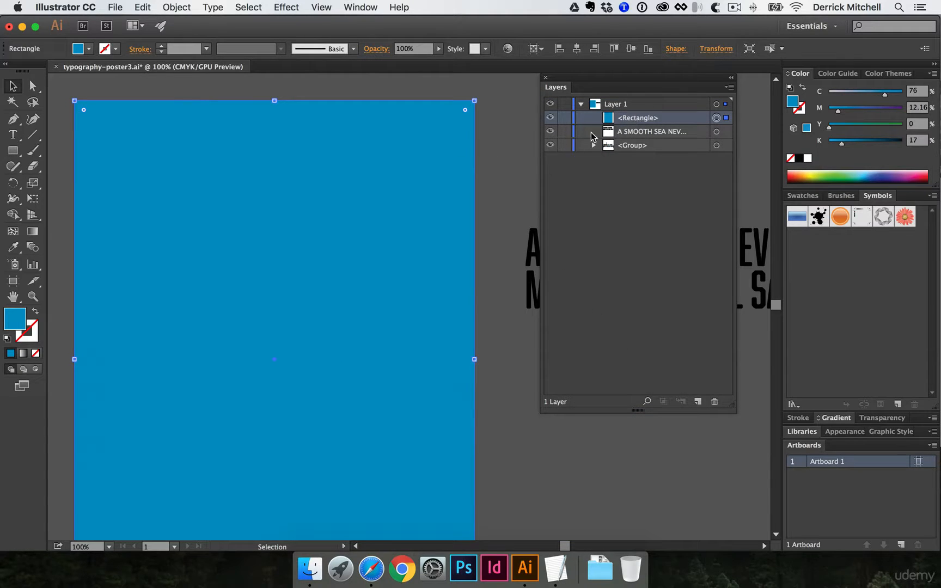
pyautogui.press('a')
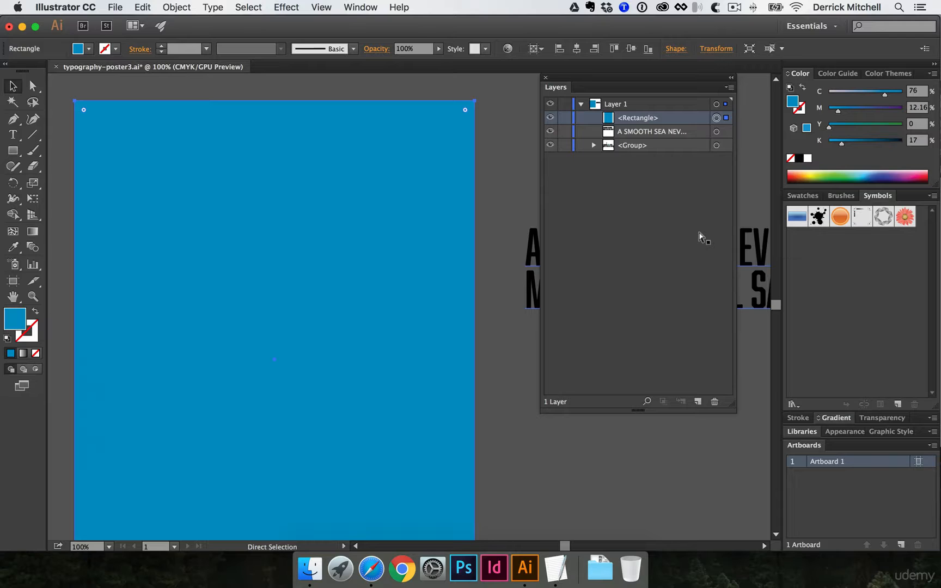
pyautogui.press('super+bracketleft')
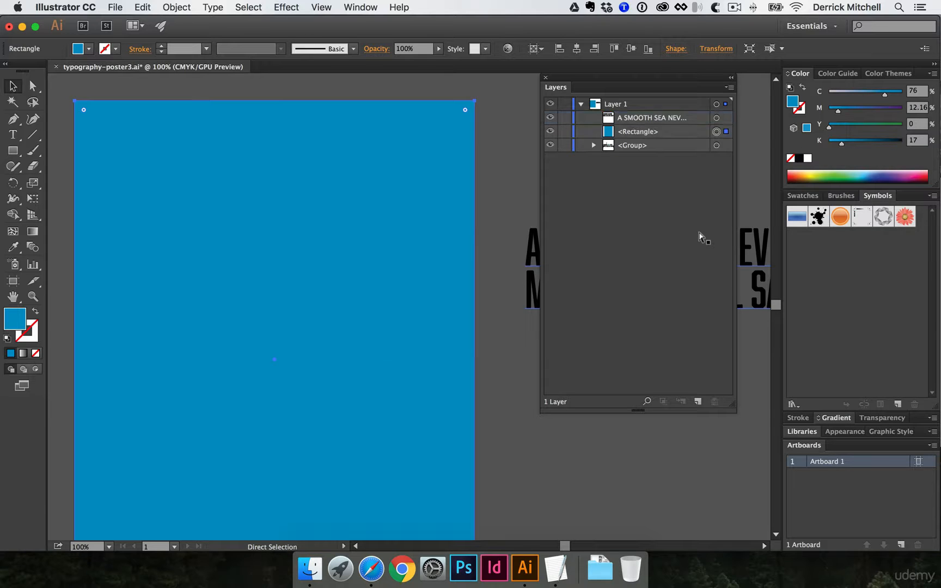
pyautogui.press('super+bracketleft')
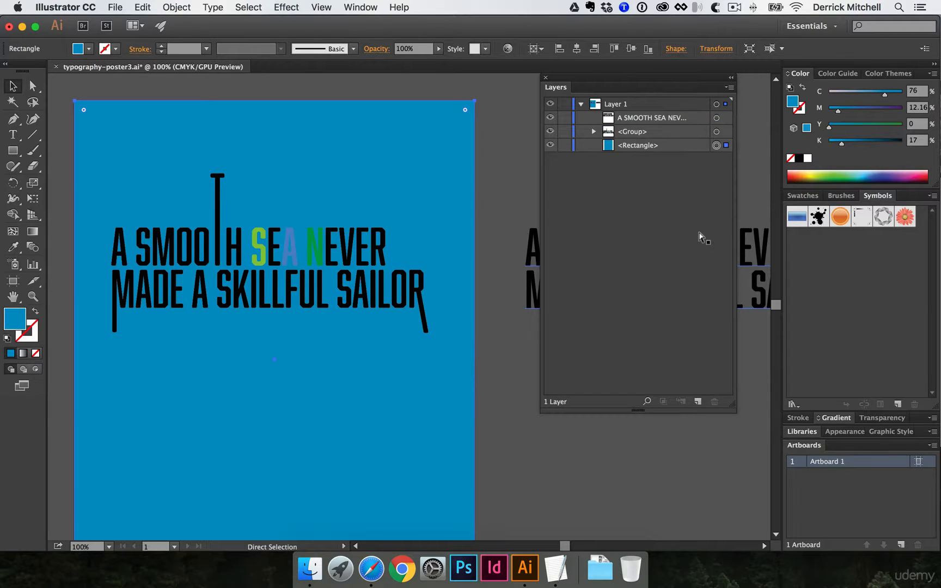
pyautogui.press('super+bracketright')
pyautogui.press('super+bracketright')
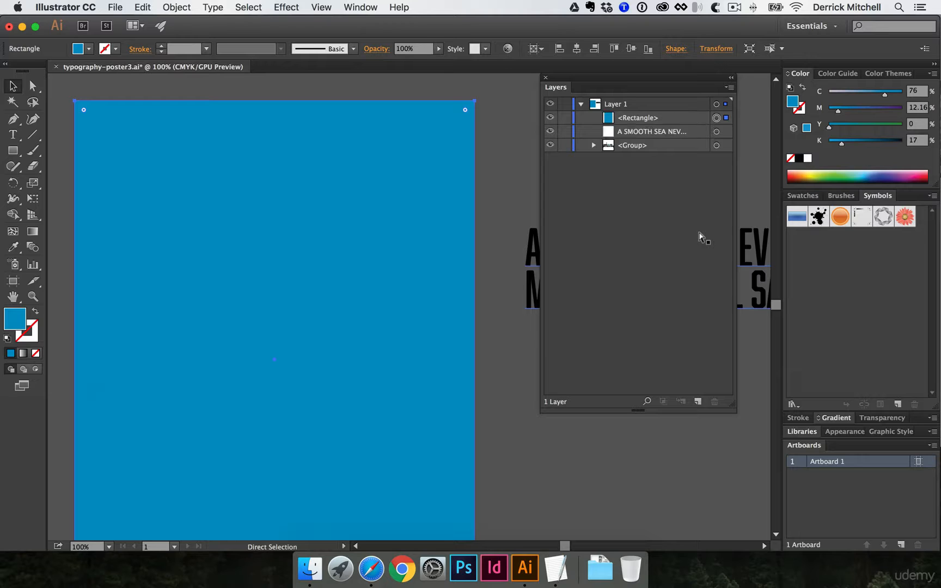
# Step: Send the blue background rectangle to the back of Layer 1, behind the lettering group
pyautogui.press('super+shift+bracketleft')
pyautogui.press('super+shift+bracketright')
pyautogui.press('super+shift+bracketleft')
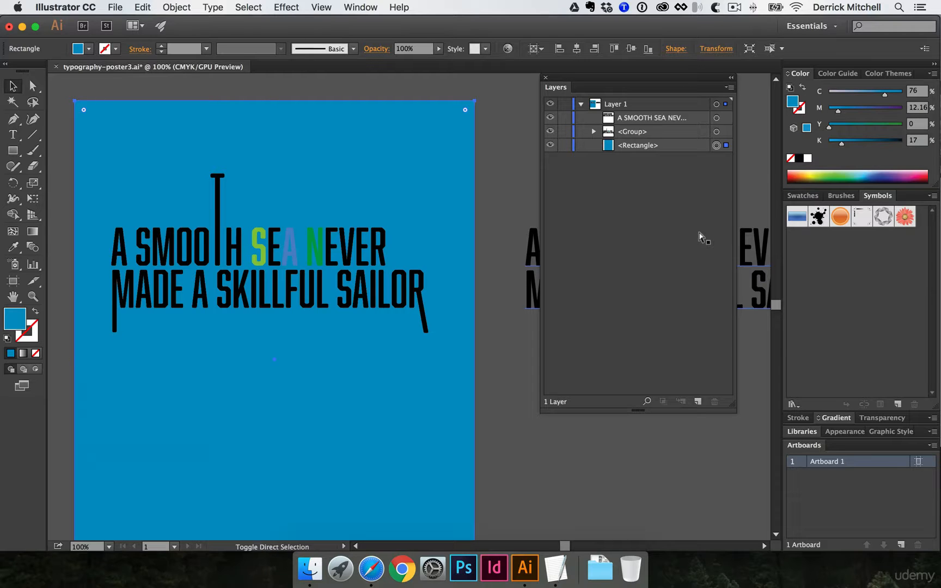
pyautogui.press('super+z')
pyautogui.press('super+shift+z')
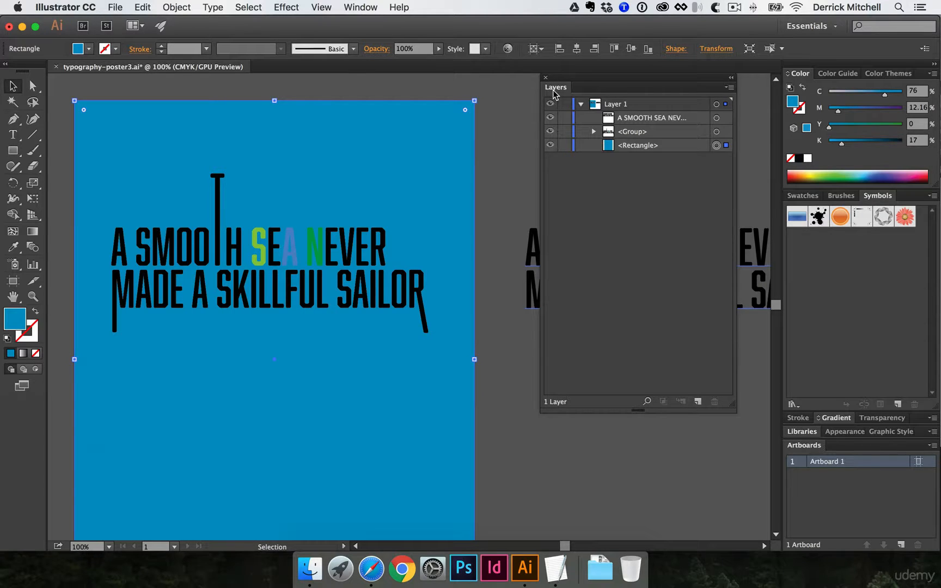
# Step: Dock the floating Layers panel together with the Artboards panel and deselect the artwork
pyautogui.moveTo(555, 87); pyautogui.dragTo(859, 435)
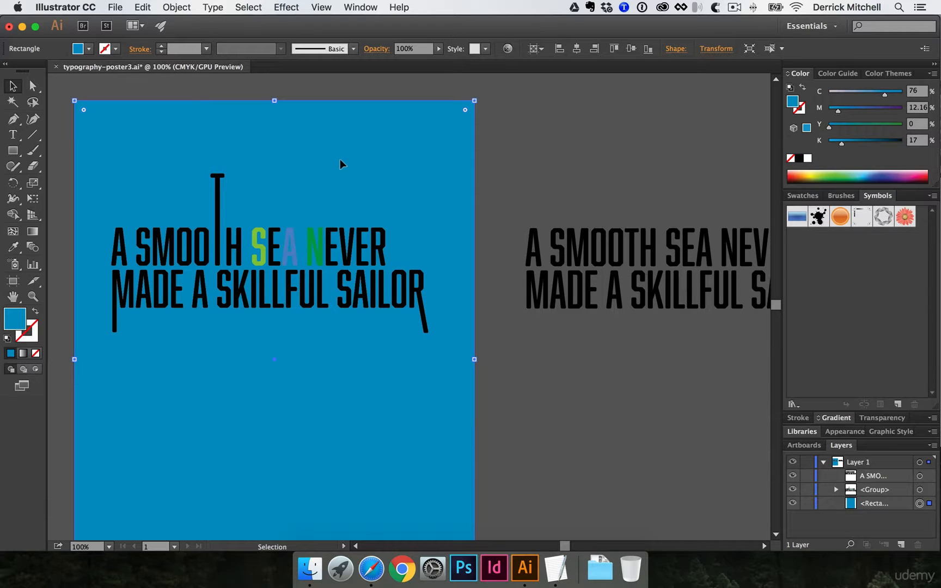
pyautogui.click(545, 143)
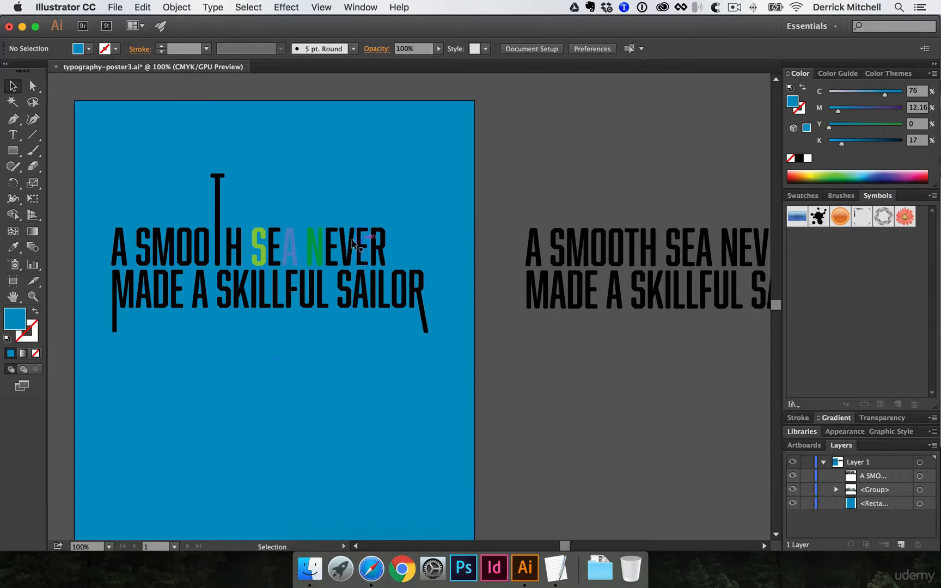
# Step: Try dragging the artwork at the word NEVER with Direct Selection and undo the changes
pyautogui.press('a')
pyautogui.moveTo(338, 238); pyautogui.dragTo(442, 207)
pyautogui.press('super+z')
pyautogui.press('super+z')
pyautogui.press('super+z')
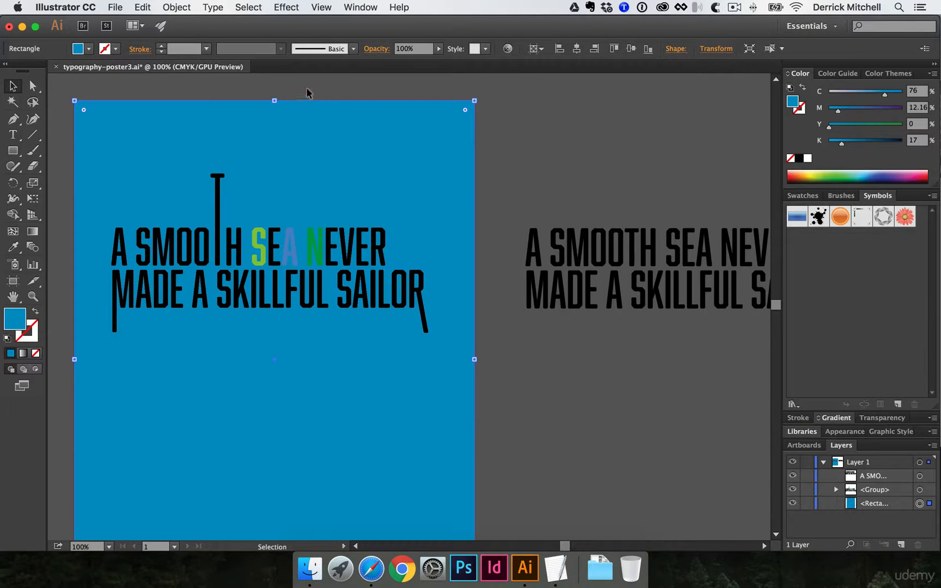
# Step: Lock the blue background rectangle so that it cannot be selected or moved
pyautogui.press('a')
pyautogui.press('super+2')
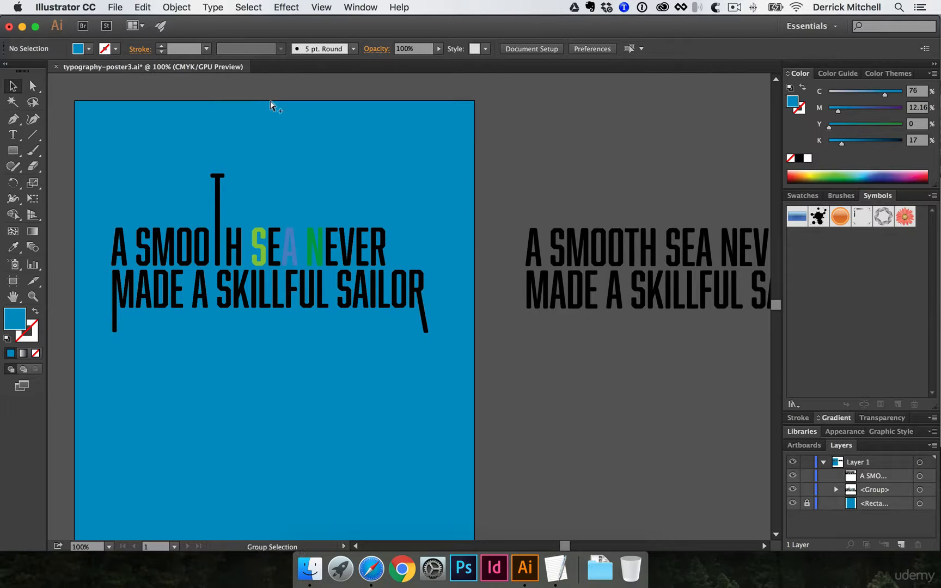
pyautogui.press('alt+super+2')
pyautogui.click(163, 6)
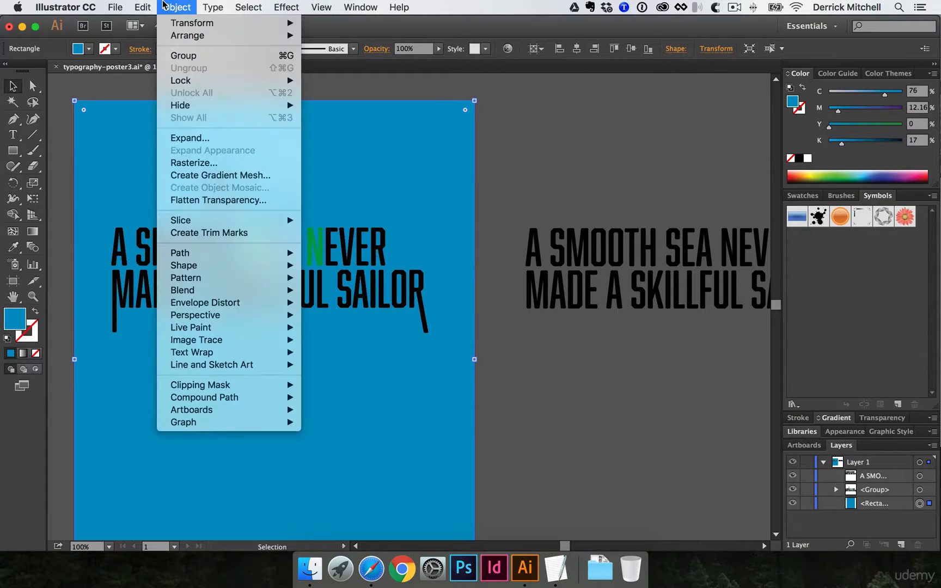
pyautogui.moveTo(184, 82)
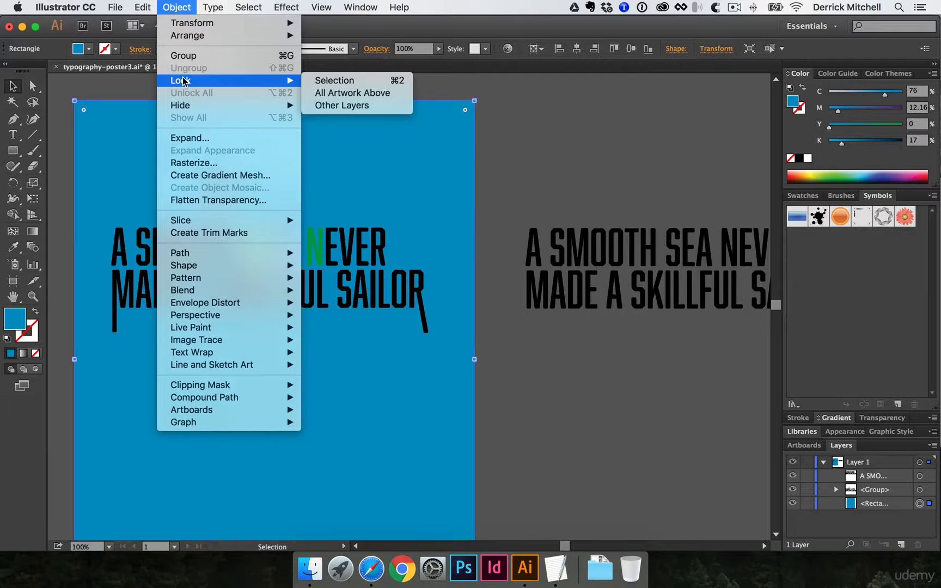
pyautogui.click(381, 82)
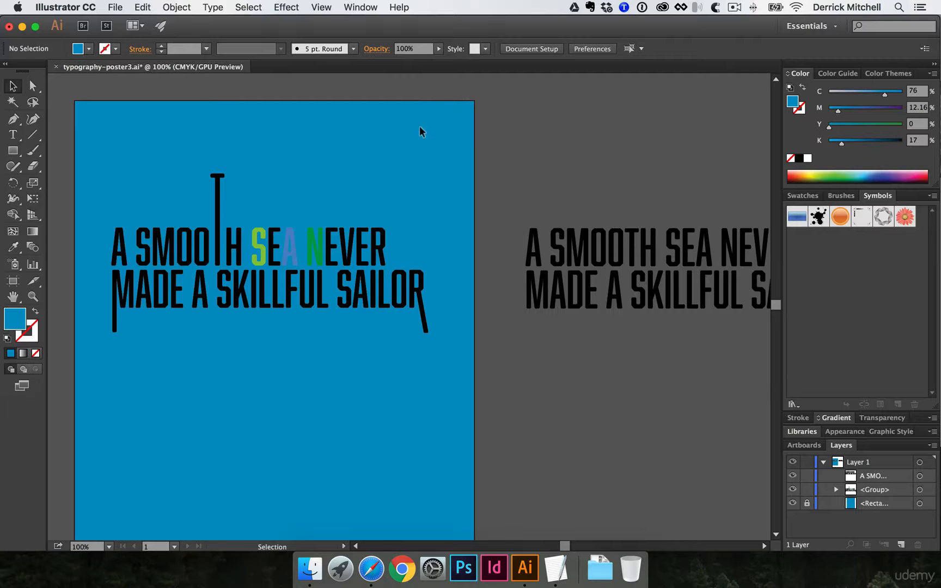
# Step: Select the customized lettering group and move it off the artboard, below the plain copy of the quote
pyautogui.moveTo(390, 373); pyautogui.dragTo(432, 385)
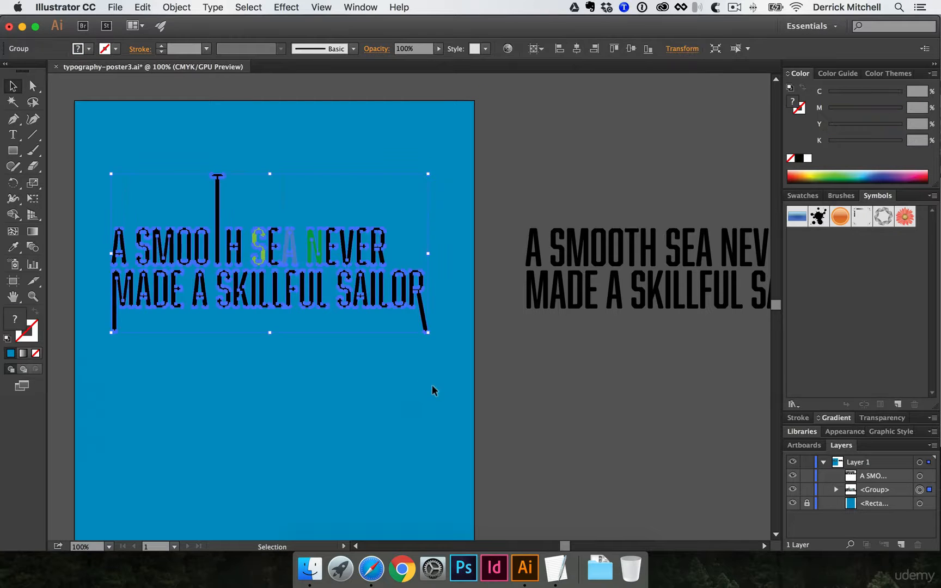
pyautogui.click(440, 175)
pyautogui.click(320, 274)
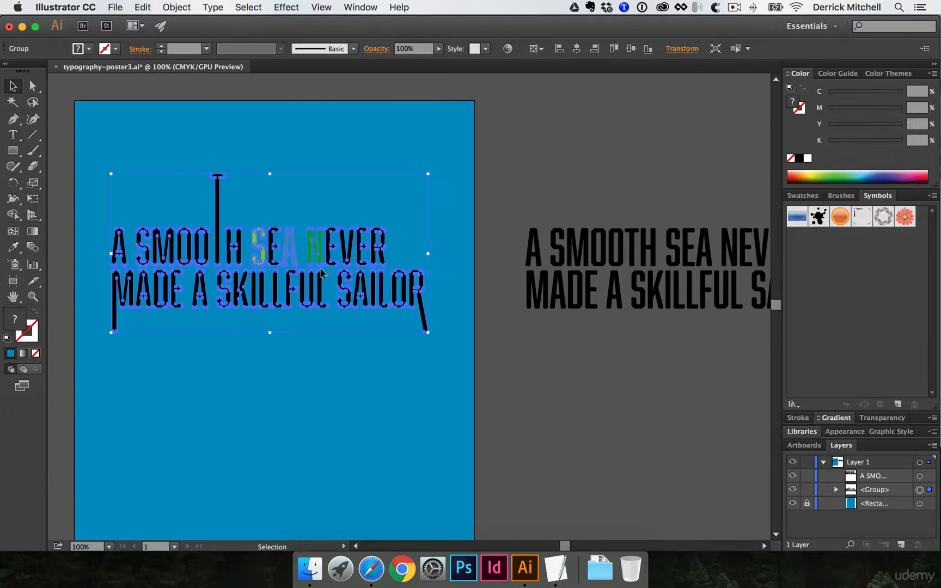
pyautogui.click(500, 223)
pyautogui.moveTo(501, 217); pyautogui.dragTo(464, 175)
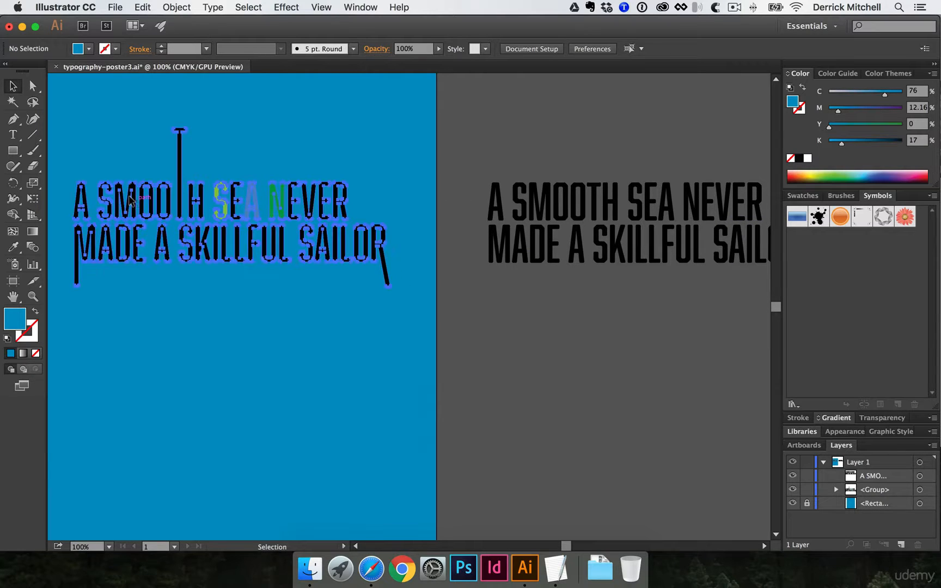
pyautogui.moveTo(125, 202); pyautogui.dragTo(582, 385)
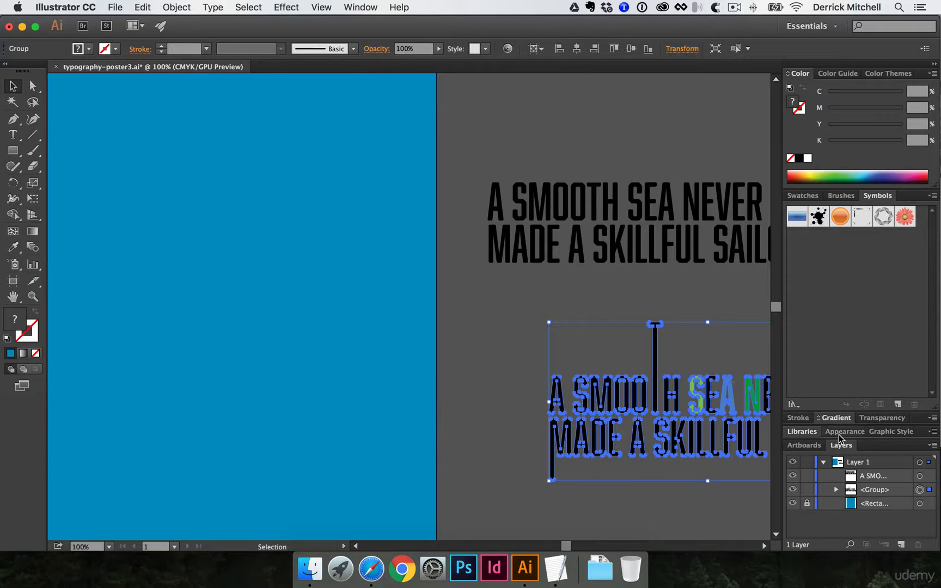
# Step: Open the Hand Drawn Anchor Set graphic from My Library and copy its upper-right roped anchor into typography-poster3.ai
pyautogui.click(815, 433)
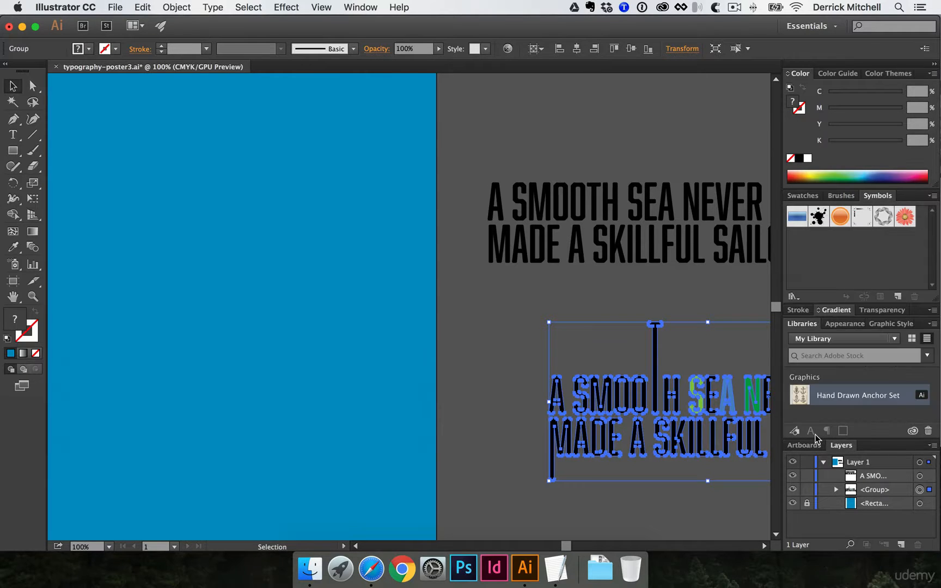
pyautogui.doubleClick(800, 396)
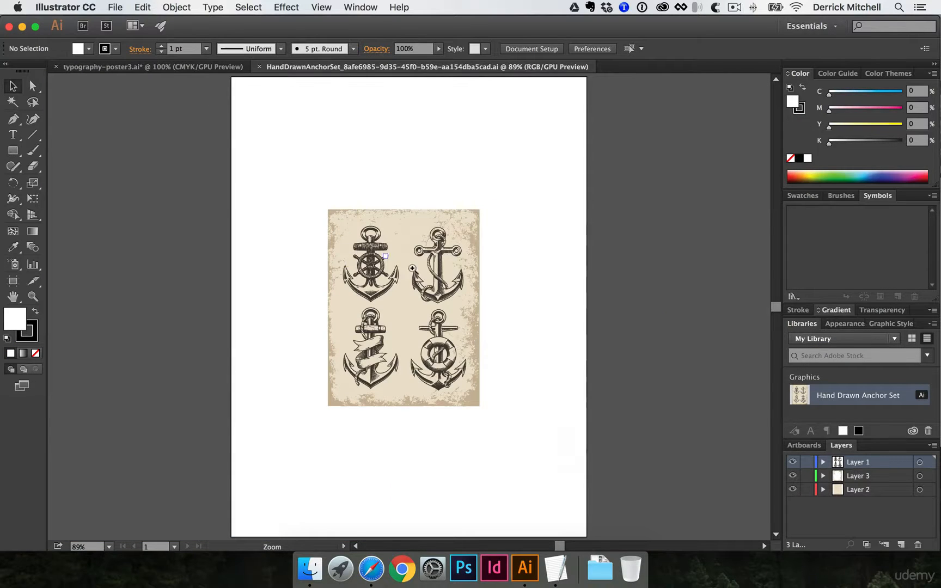
pyautogui.keyDown('super'); pyautogui.click(421, 277); pyautogui.keyUp('super')
pyautogui.keyDown('super'); pyautogui.click(405, 344); pyautogui.keyUp('super')
pyautogui.keyDown('super'); pyautogui.click(407, 343); pyautogui.keyUp('super')
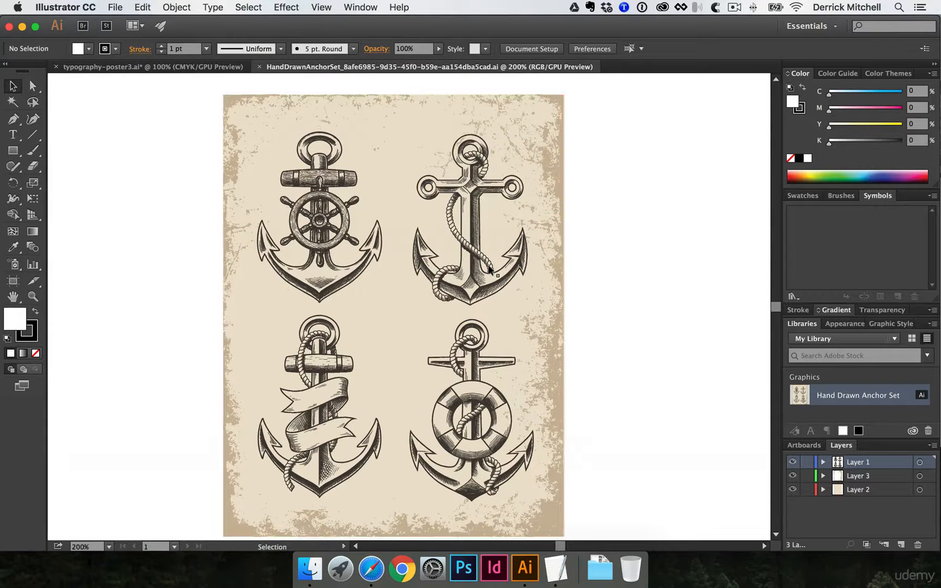
pyautogui.click(472, 184)
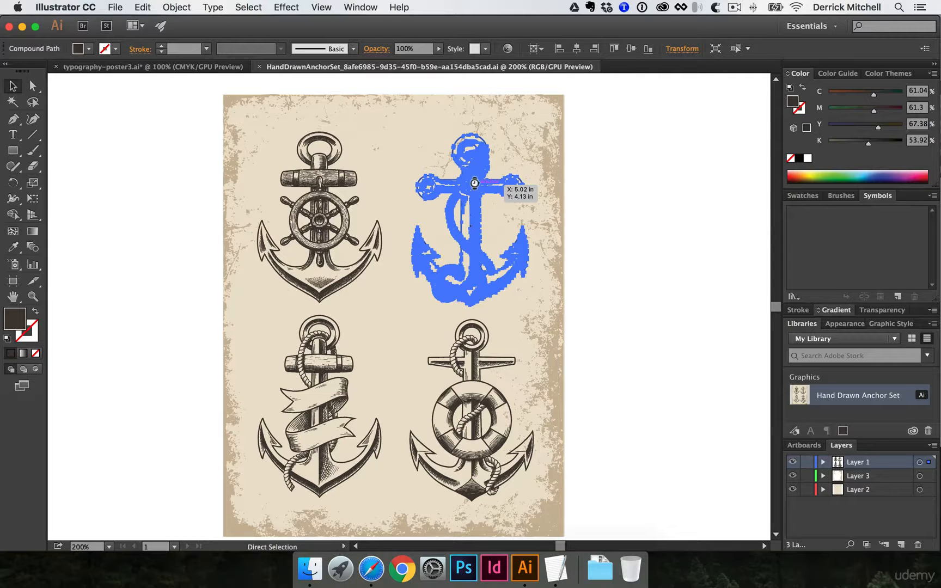
pyautogui.click(153, 67)
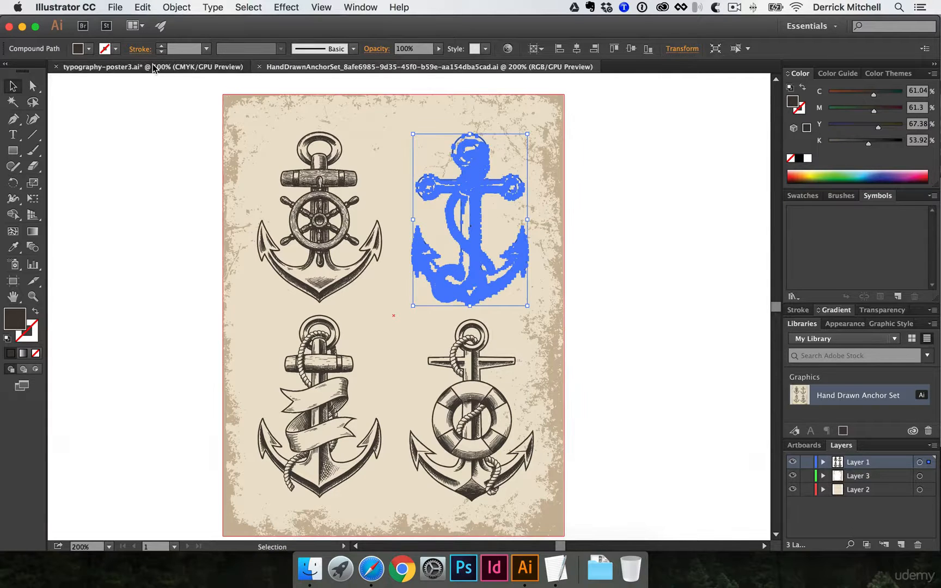
pyautogui.press('cmd+v')
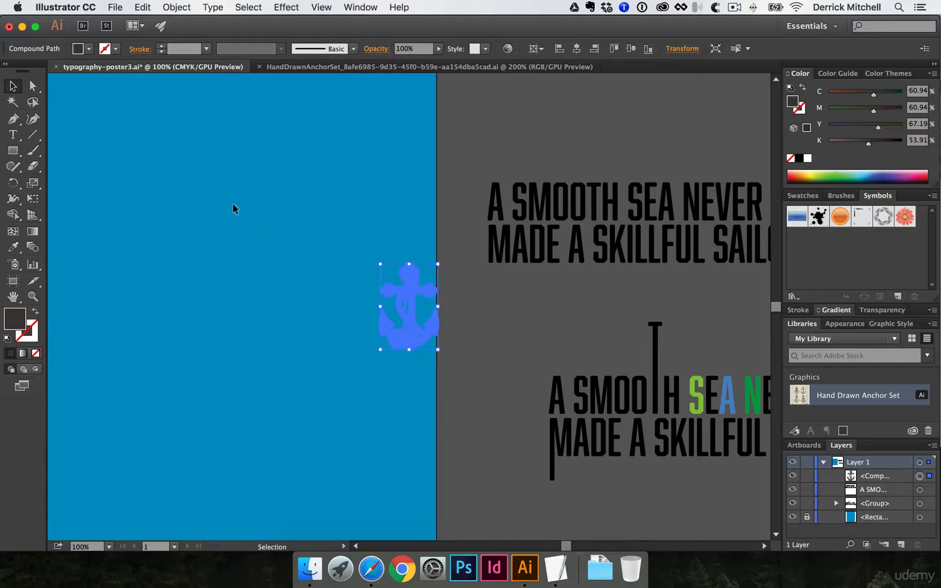
# Step: Enlarge the pasted anchor and position it near the middle of the blue artboard
pyautogui.moveTo(314, 309); pyautogui.dragTo(525, 305)
pyautogui.moveTo(604, 261); pyautogui.dragTo(354, 145)
pyautogui.moveTo(526, 345); pyautogui.dragTo(336, 436)
pyautogui.moveTo(578, 336); pyautogui.dragTo(490, 313)
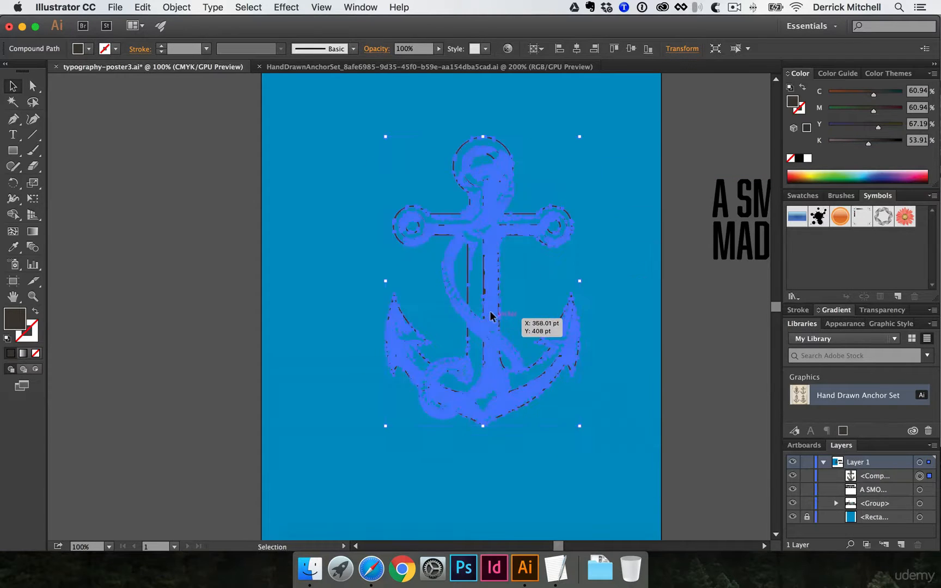
# Step: Examine the anchor's hatching and anchor points up close, then return to a view of the whole anchor
pyautogui.keyDown('super'); pyautogui.click(491, 299); pyautogui.keyUp('super')
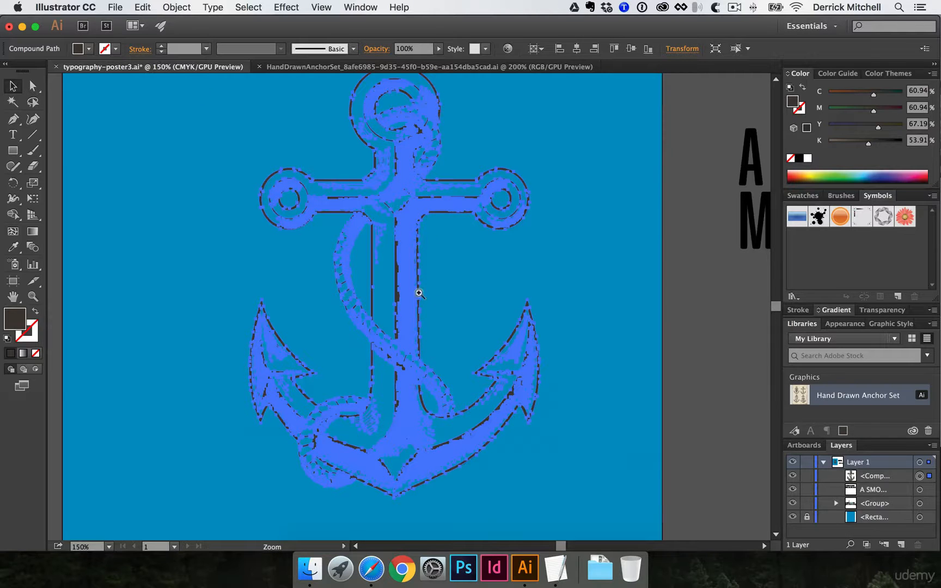
pyautogui.keyDown('super'); pyautogui.click(391, 298); pyautogui.keyUp('super')
pyautogui.keyDown('super'); pyautogui.click(389, 298); pyautogui.keyUp('super')
pyautogui.keyDown('super'); pyautogui.click(389, 298); pyautogui.keyUp('super')
pyautogui.keyDown('super'); pyautogui.click(389, 298); pyautogui.keyUp('super')
pyautogui.keyDown('super'); pyautogui.click(453, 279); pyautogui.keyUp('super')
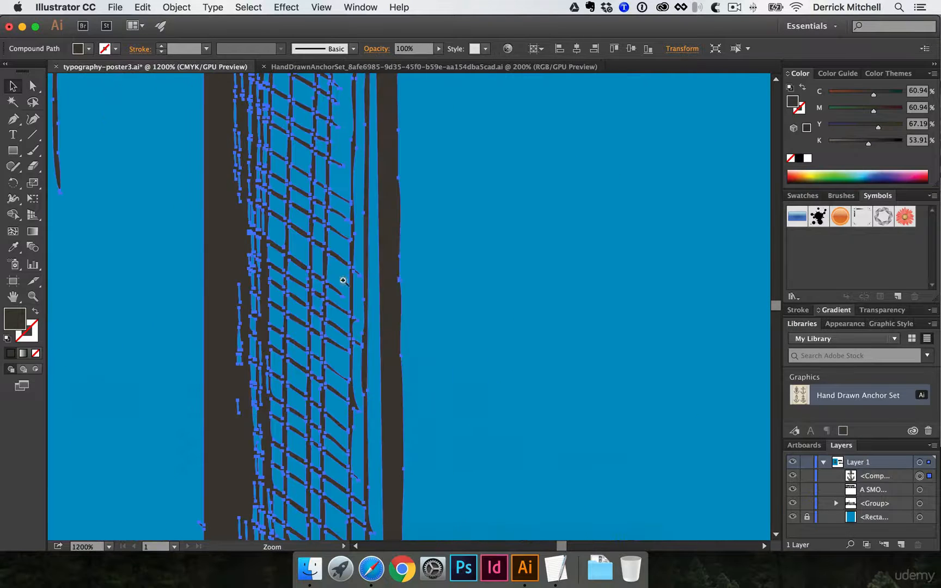
pyautogui.keyDown('super'); pyautogui.click(327, 278); pyautogui.keyUp('super')
pyautogui.keyDown('alt'); pyautogui.keyDown('super'); pyautogui.click(310, 281); pyautogui.keyUp('super'); pyautogui.keyUp('alt')
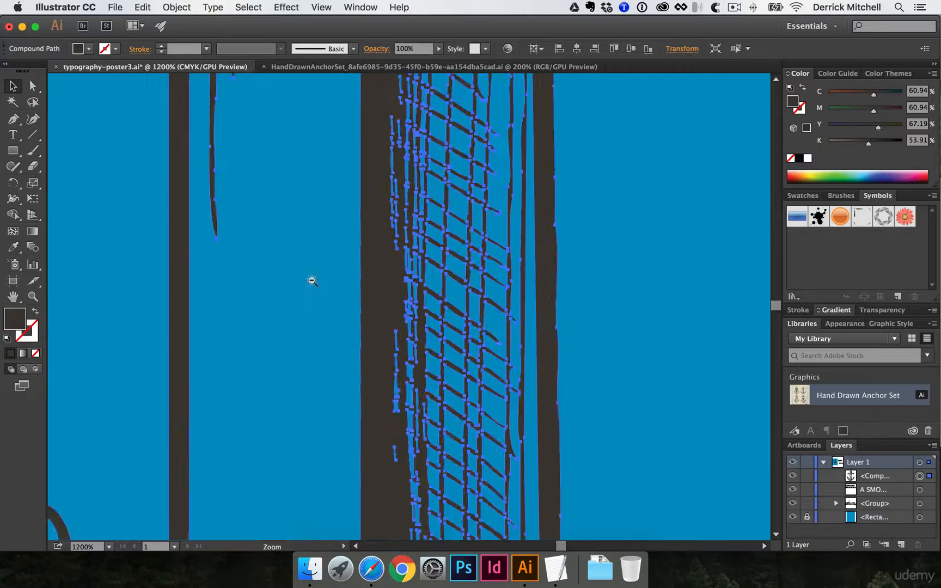
pyautogui.keyDown('alt'); pyautogui.keyDown('super'); pyautogui.click(463, 311); pyautogui.keyUp('super'); pyautogui.keyUp('alt')
pyautogui.keyDown('alt'); pyautogui.keyDown('super'); pyautogui.click(462, 311); pyautogui.keyUp('super'); pyautogui.keyUp('alt')
pyautogui.keyDown('alt'); pyautogui.keyDown('super'); pyautogui.click(463, 311); pyautogui.keyUp('super'); pyautogui.keyUp('alt')
pyautogui.keyDown('alt'); pyautogui.keyDown('super'); pyautogui.click(462, 311); pyautogui.keyUp('super'); pyautogui.keyUp('alt')
pyautogui.keyDown('alt'); pyautogui.keyDown('super'); pyautogui.click(463, 313); pyautogui.keyUp('super'); pyautogui.keyUp('alt')
pyautogui.keyDown('alt'); pyautogui.keyDown('super'); pyautogui.click(462, 314); pyautogui.keyUp('super'); pyautogui.keyUp('alt')
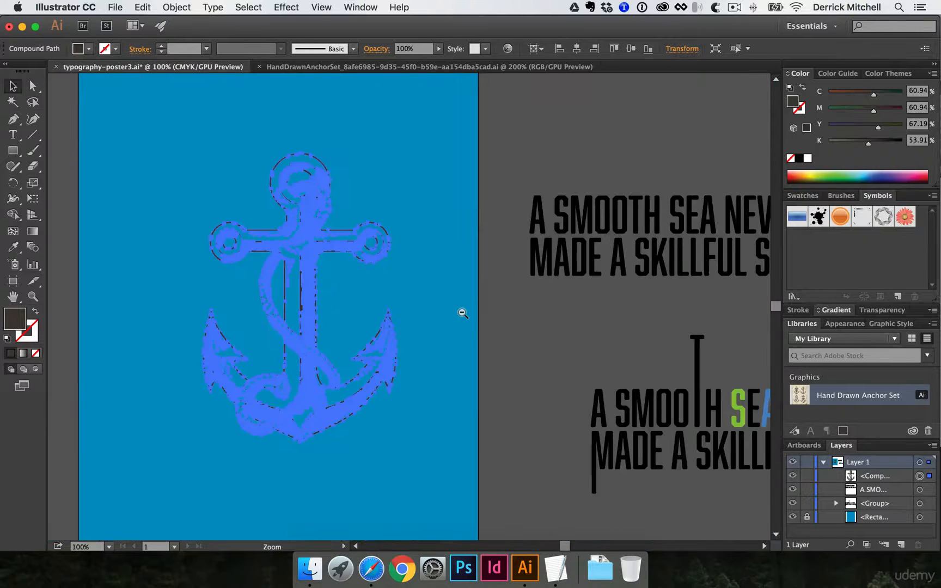
pyautogui.keyDown('alt'); pyautogui.keyDown('super'); pyautogui.click(462, 314); pyautogui.keyUp('super'); pyautogui.keyUp('alt')
pyautogui.keyDown('super'); pyautogui.click(297, 308); pyautogui.keyUp('super')
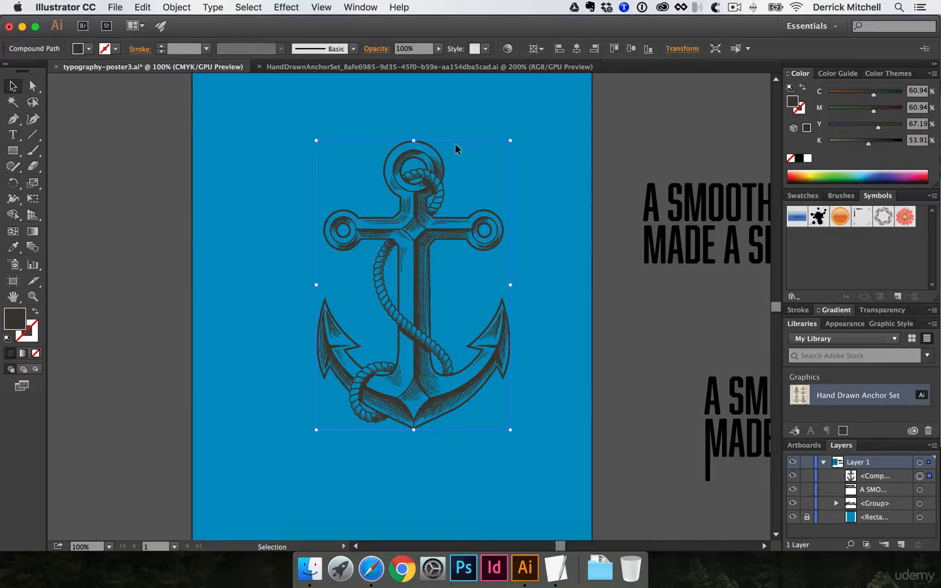
# Step: Shift the anchor slightly on the artboard and fill it with the background blue sampled with the Eyedropper
pyautogui.moveTo(415, 258)
pyautogui.mouseDown()
pyautogui.moveTo(385, 265)
pyautogui.moveTo(410, 260)
pyautogui.mouseUp()
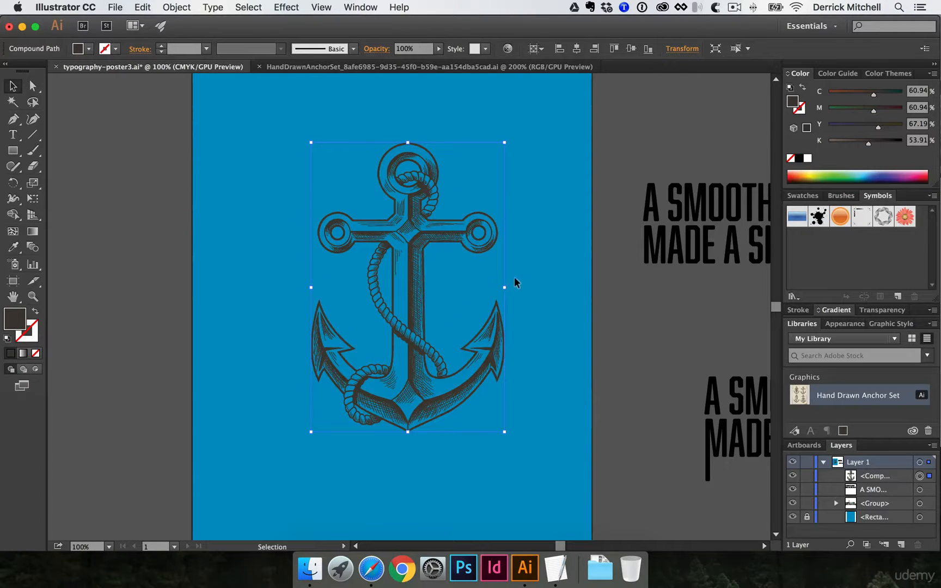
pyautogui.press('i')
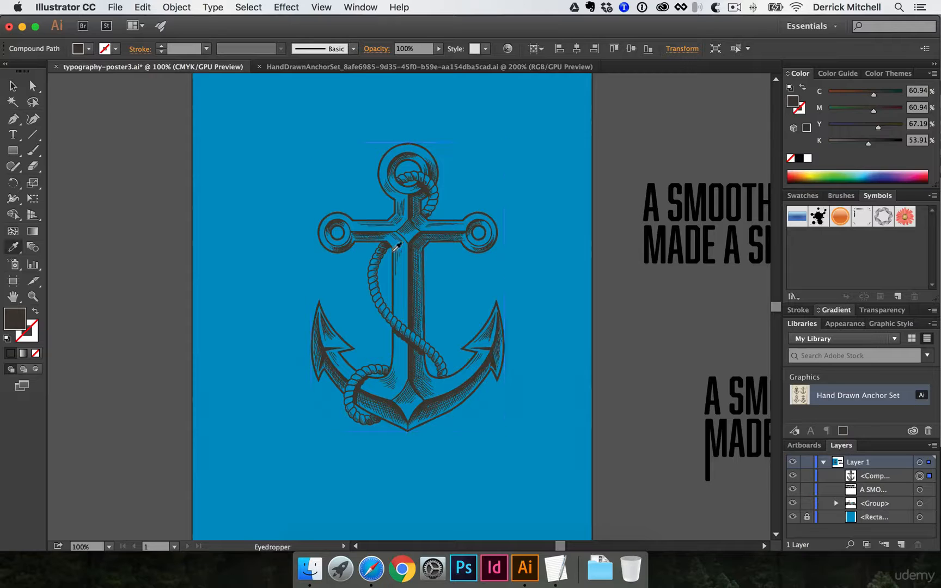
pyautogui.click(234, 143)
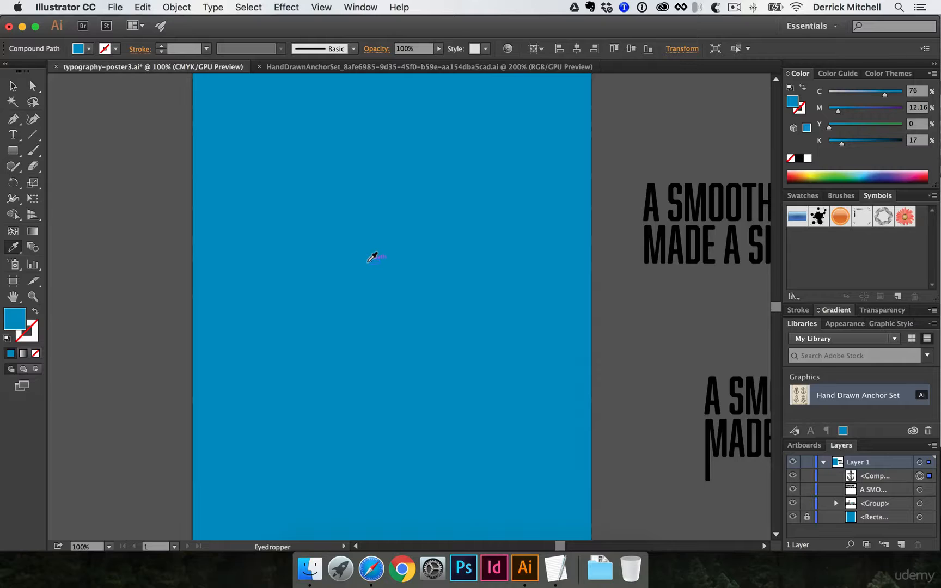
# Step: Turn off web-only colors in the Color Picker and set the anchor's fill to the lighter blue #14B3DD
pyautogui.doubleClick(16, 324)
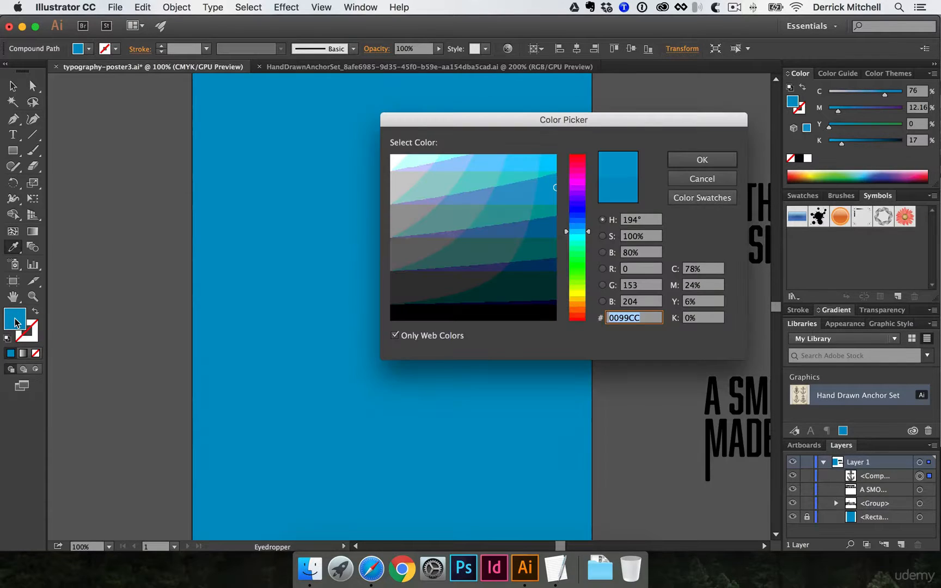
pyautogui.click(396, 337)
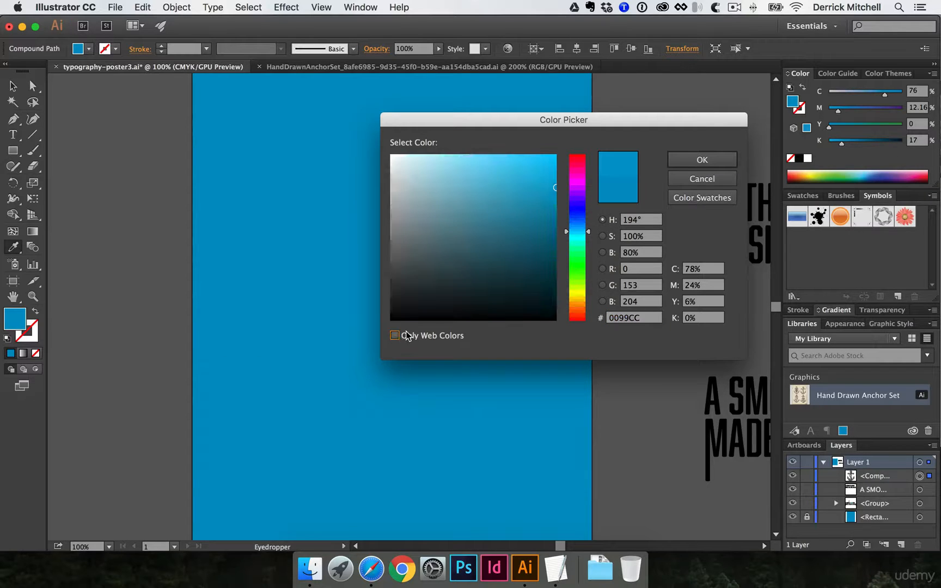
pyautogui.click(626, 192)
pyautogui.click(542, 181)
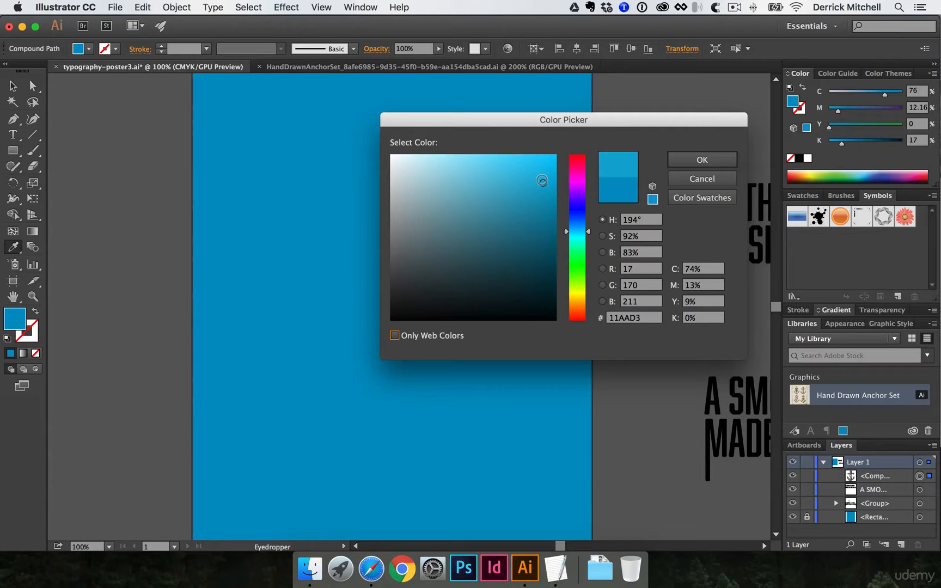
pyautogui.click(541, 174)
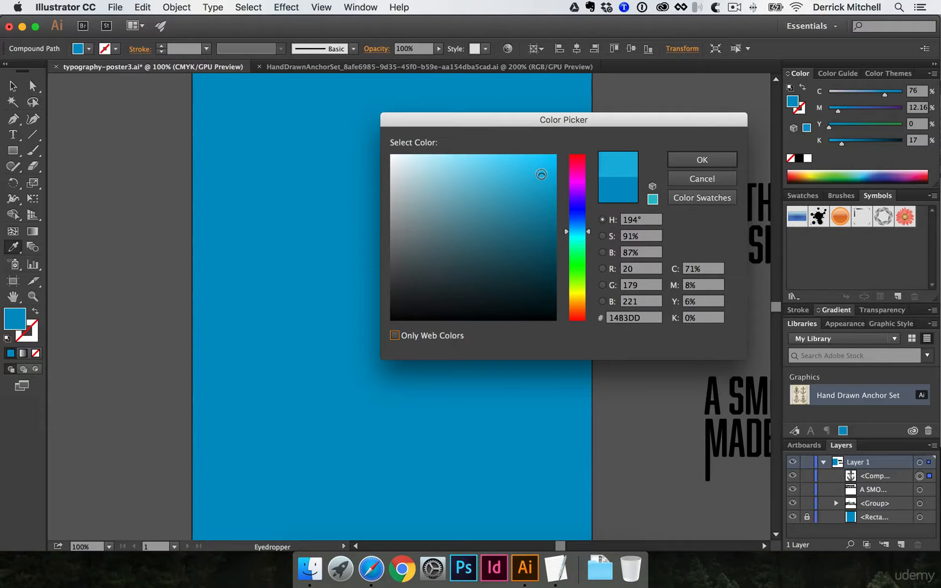
pyautogui.click(699, 159)
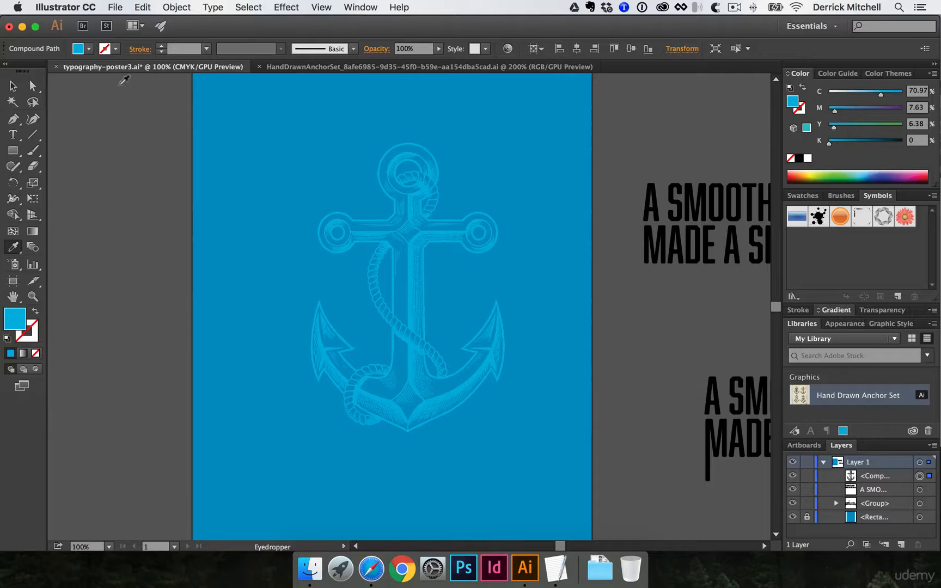
# Step: Set alignment to the artboard and center the anchor on it horizontally and vertically
pyautogui.click(13, 85)
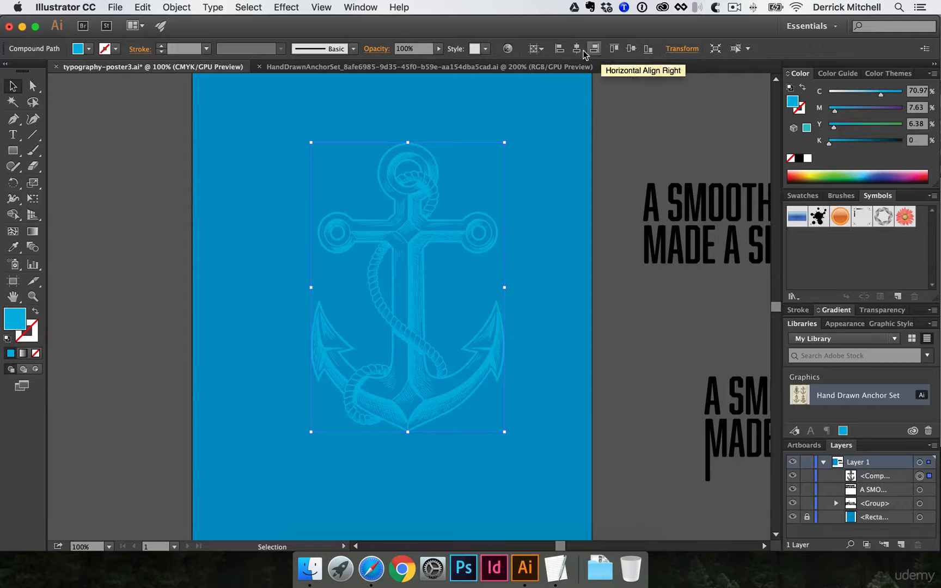
pyautogui.click(541, 50)
pyautogui.click(542, 63)
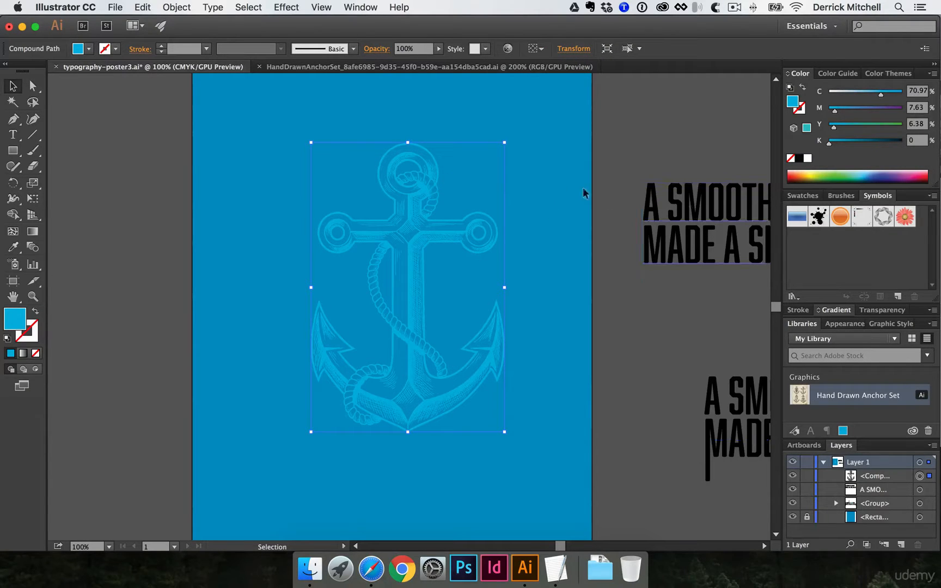
pyautogui.click(542, 51)
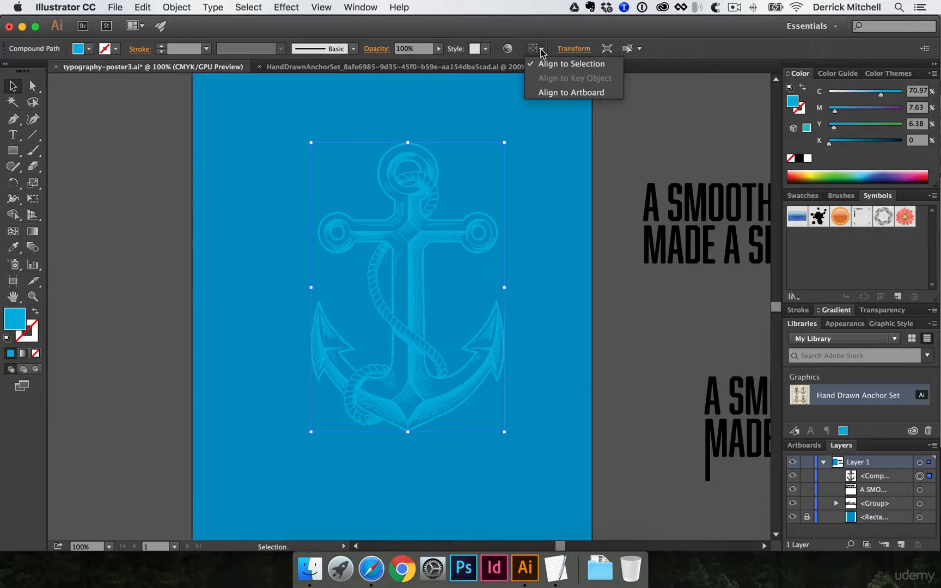
pyautogui.click(537, 90)
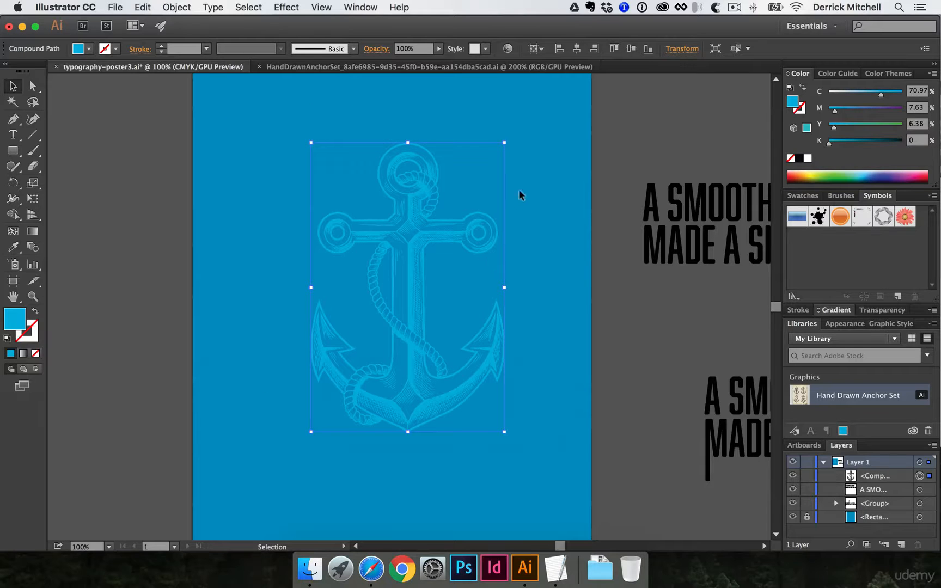
pyautogui.click(578, 49)
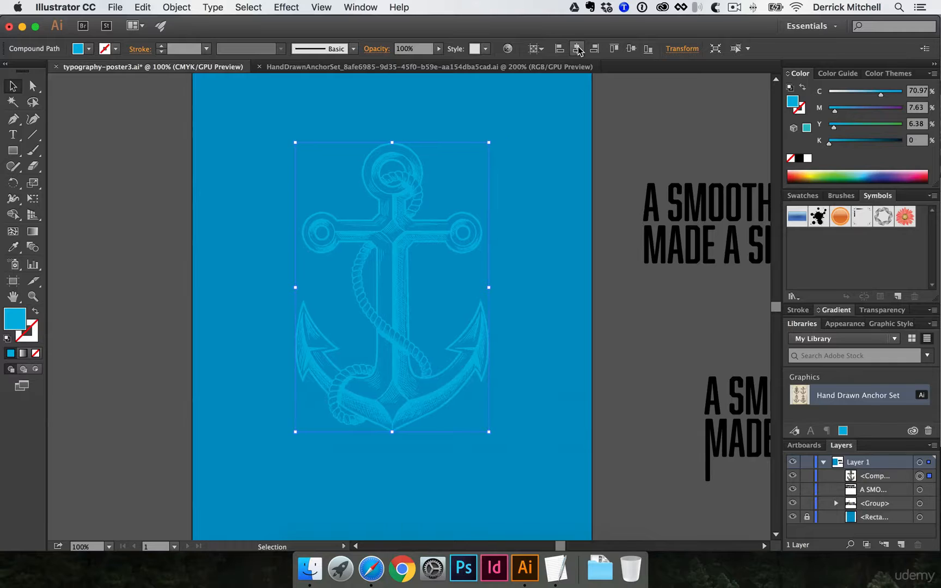
pyautogui.click(630, 49)
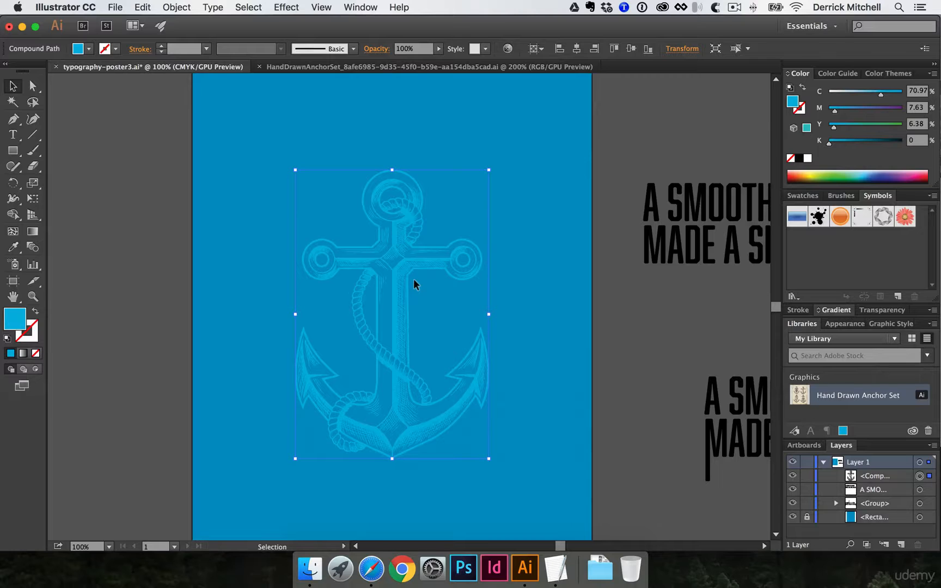
# Step: Open the recent file typography-poster2.ai, view its anchor composition, and return to typography-poster3.ai
pyautogui.scroll(3, 414, 279)
pyautogui.scroll(-5, 413, 279)
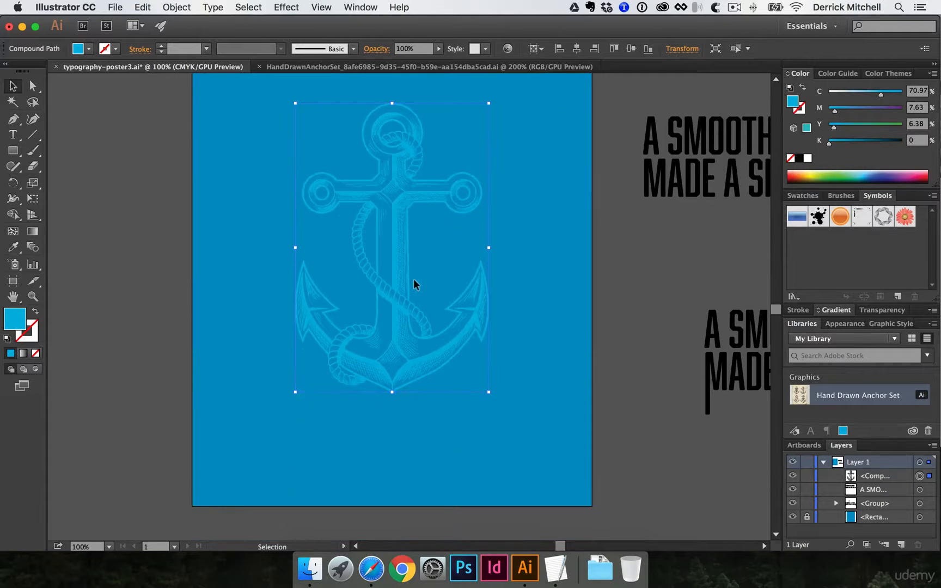
pyautogui.press('space')
pyautogui.press('super+space')
pyautogui.moveTo(384, 250); pyautogui.dragTo(401, 331)
pyautogui.press('space')
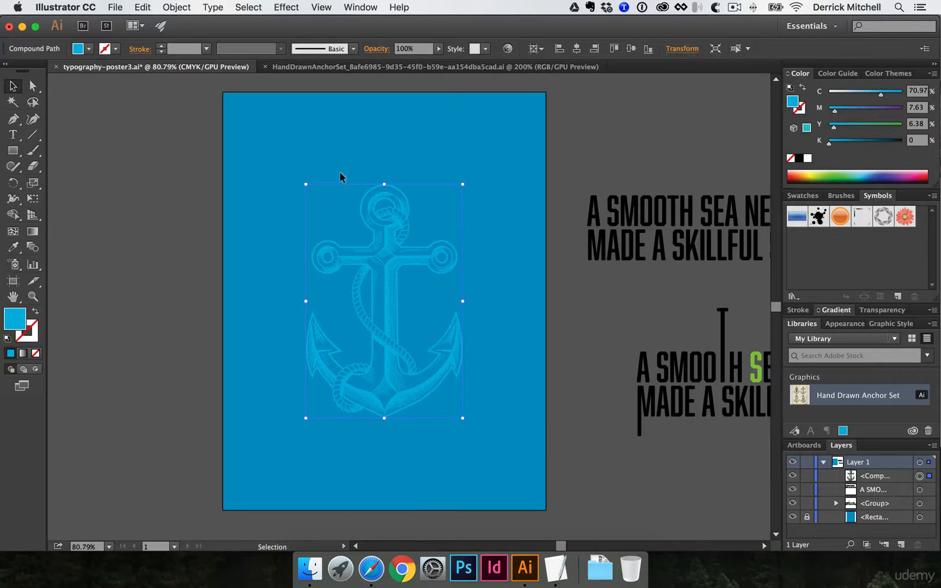
pyautogui.click(115, 7)
pyautogui.moveTo(150, 63)
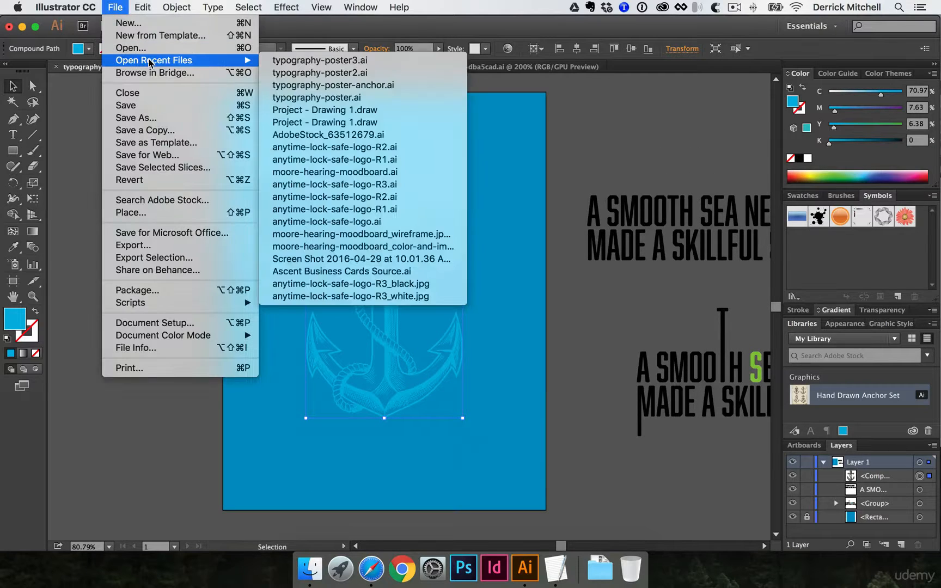
pyautogui.click(366, 76)
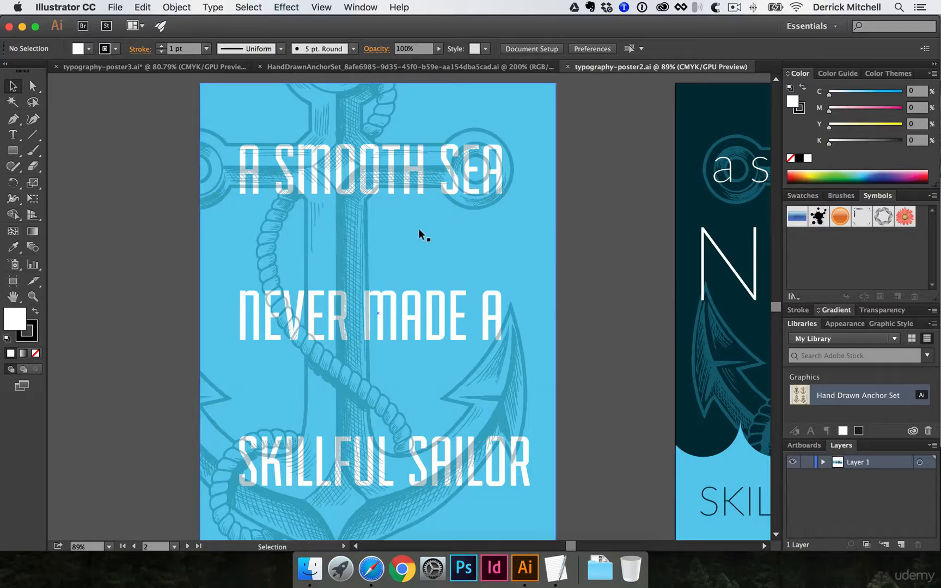
pyautogui.moveTo(420, 230); pyautogui.dragTo(314, 244)
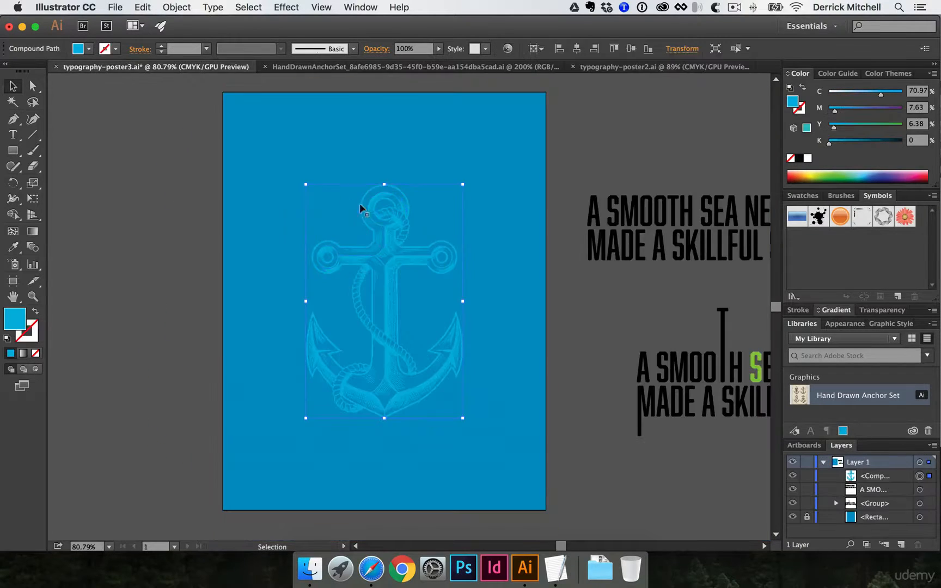
# Step: Enlarge the anchor proportionally with Free Transform until it nearly fills the artboard and overruns its top and left edges
pyautogui.press('e')
pyautogui.moveTo(306, 184); pyautogui.dragTo(207, 80)
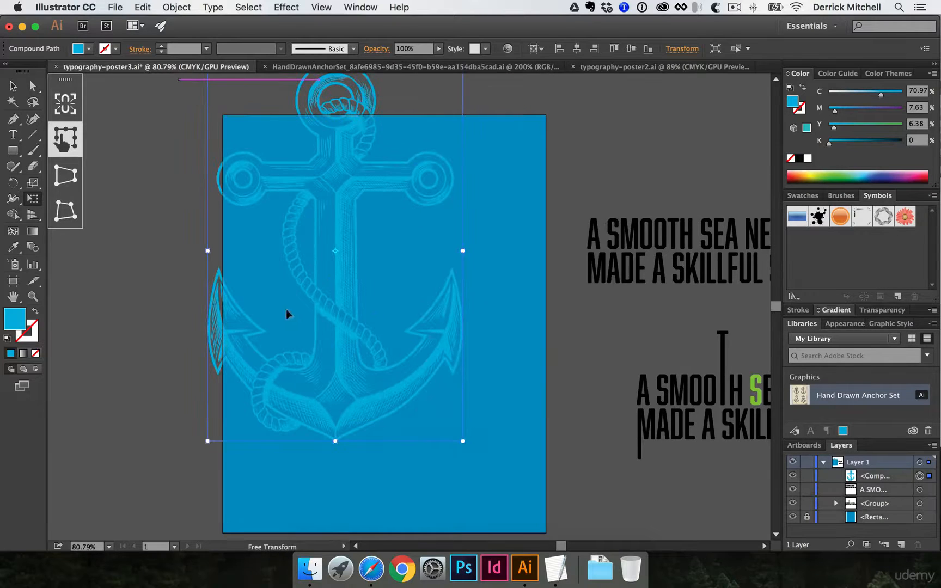
pyautogui.moveTo(460, 439); pyautogui.dragTo(516, 504)
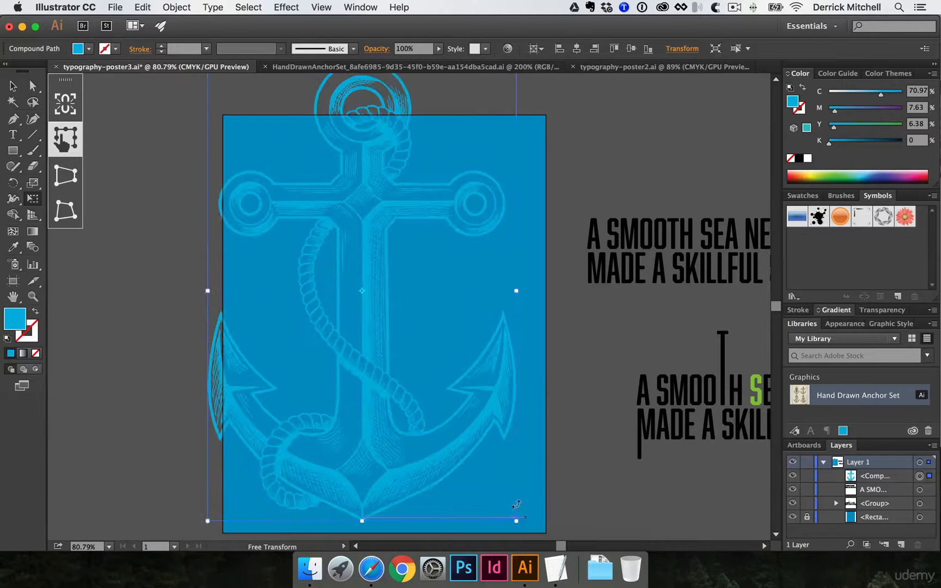
# Step: Check how the anchor is sized and cropped in typography-poster2.ai, and return to typography-poster3.ai
pyautogui.click(607, 69)
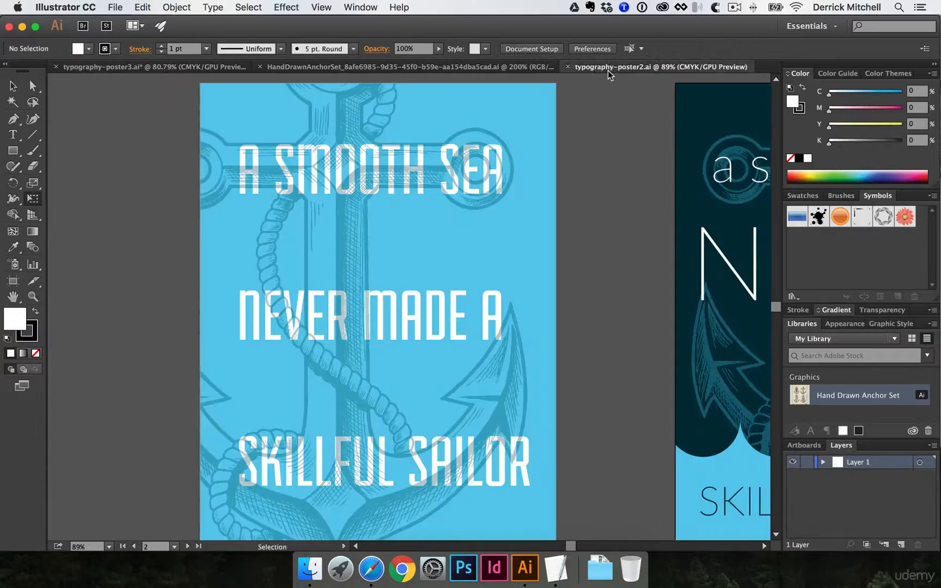
pyautogui.scroll(-3, 490, 212)
pyautogui.scroll(2, 488, 211)
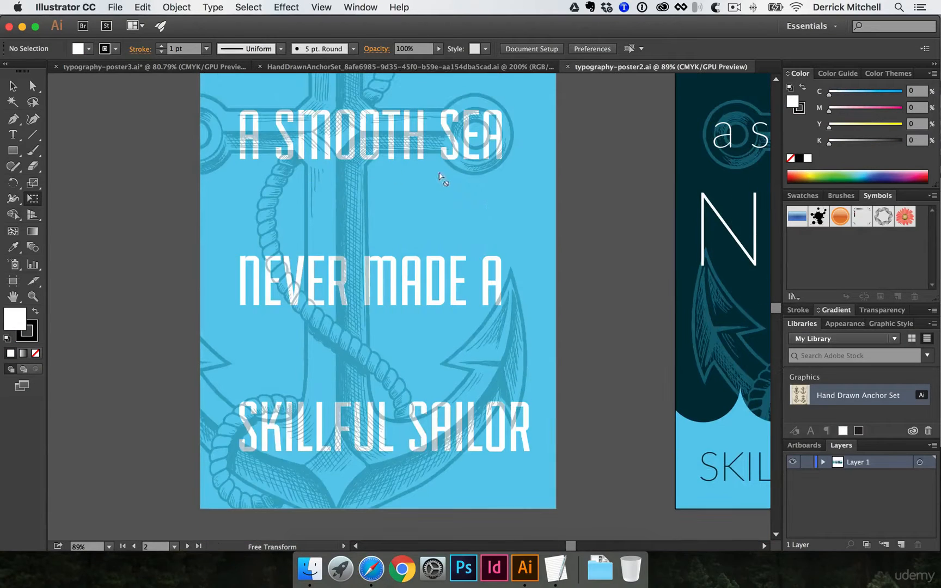
pyautogui.click(179, 63)
# Step: Move the plain copy of the quote onto the upper part of the artboard and bring it in front of the anchor
pyautogui.hscroll(4, 548, 157)
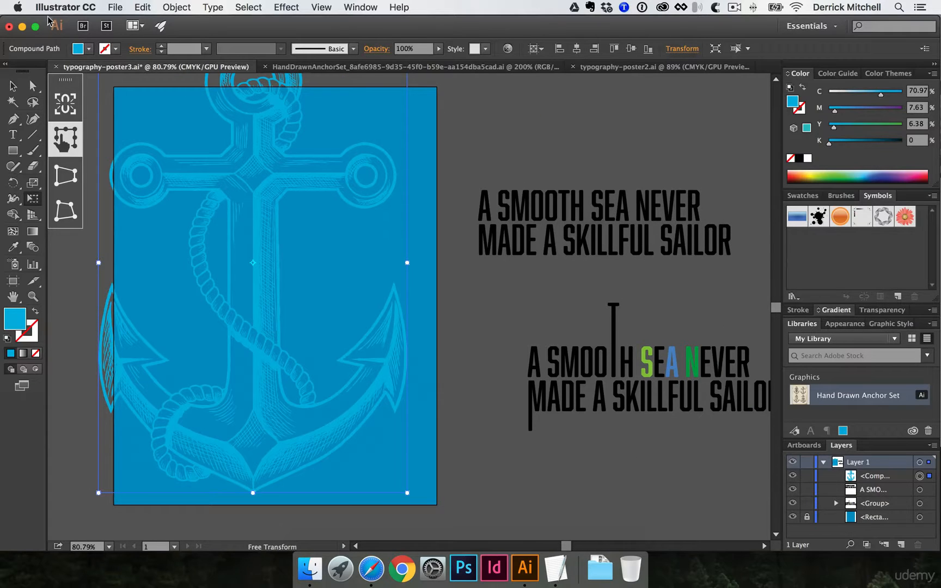
pyautogui.click(13, 85)
pyautogui.moveTo(609, 204); pyautogui.dragTo(621, 202)
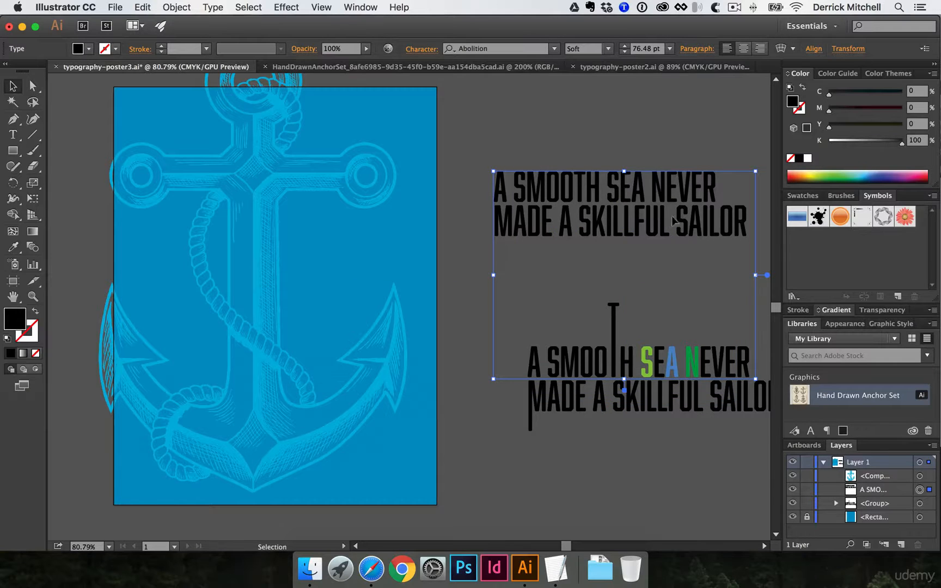
pyautogui.moveTo(674, 220); pyautogui.dragTo(320, 174)
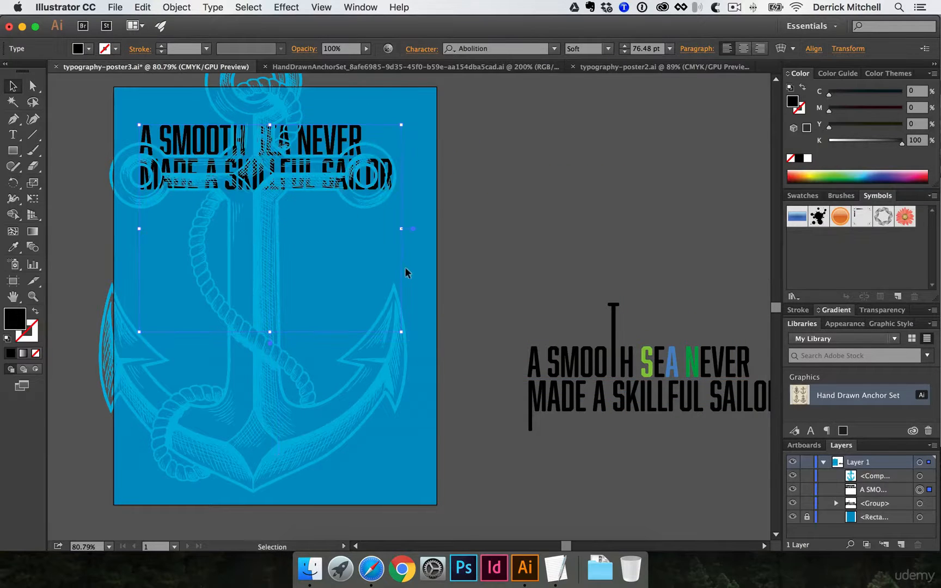
pyautogui.press('super')
pyautogui.press('super+shift+bracketright')
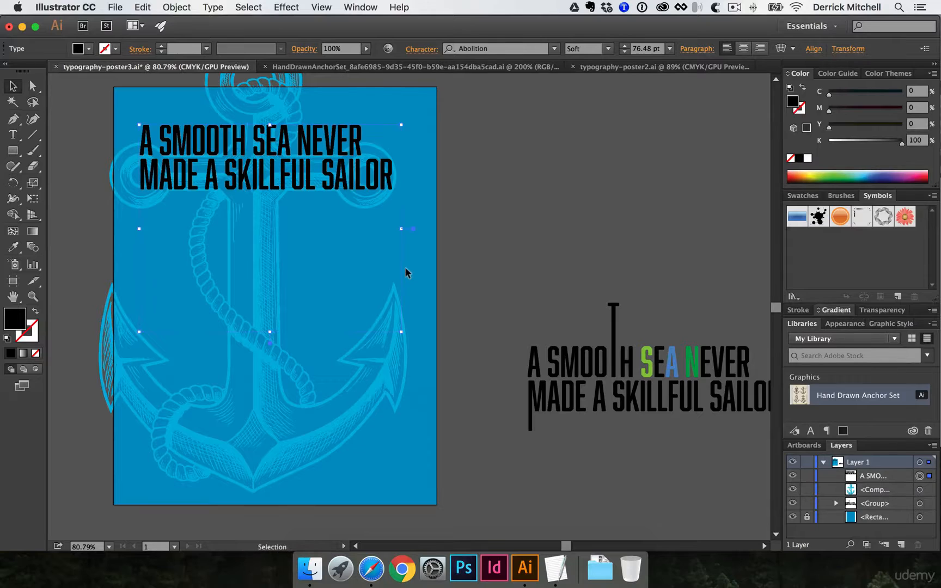
# Step: Break the quote on the artboard into three lines: "A SMOOTH SEA", "NEVER MADE" and "A SKILLFUL SAILOR"
pyautogui.press('g')
pyautogui.press('t')
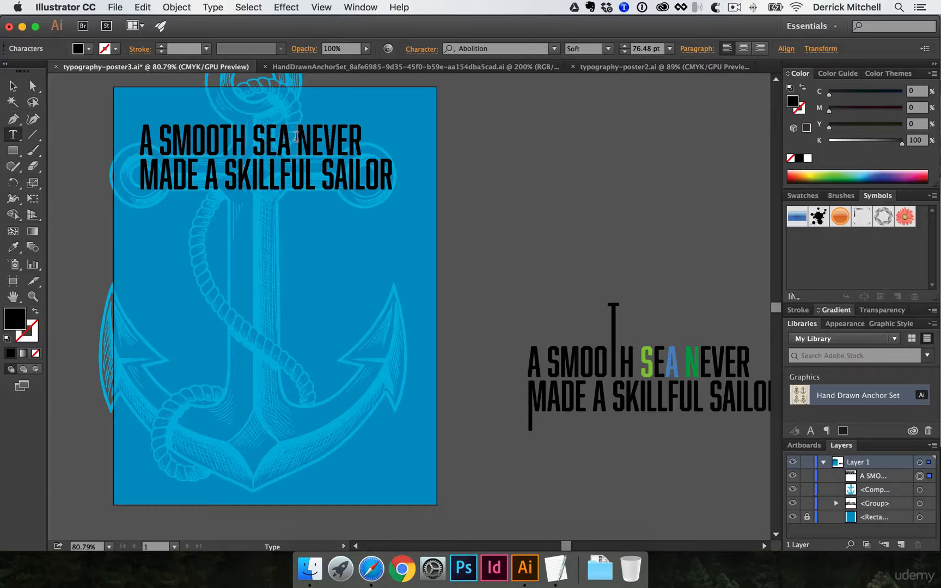
pyautogui.press('Return')
pyautogui.scroll(2, 339, 117)
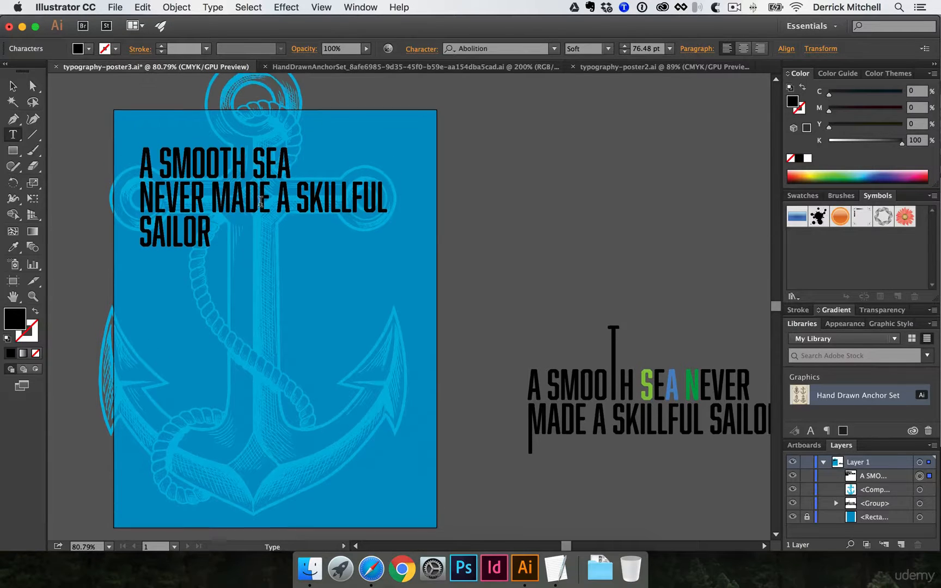
pyautogui.click(276, 198)
pyautogui.press('Return')
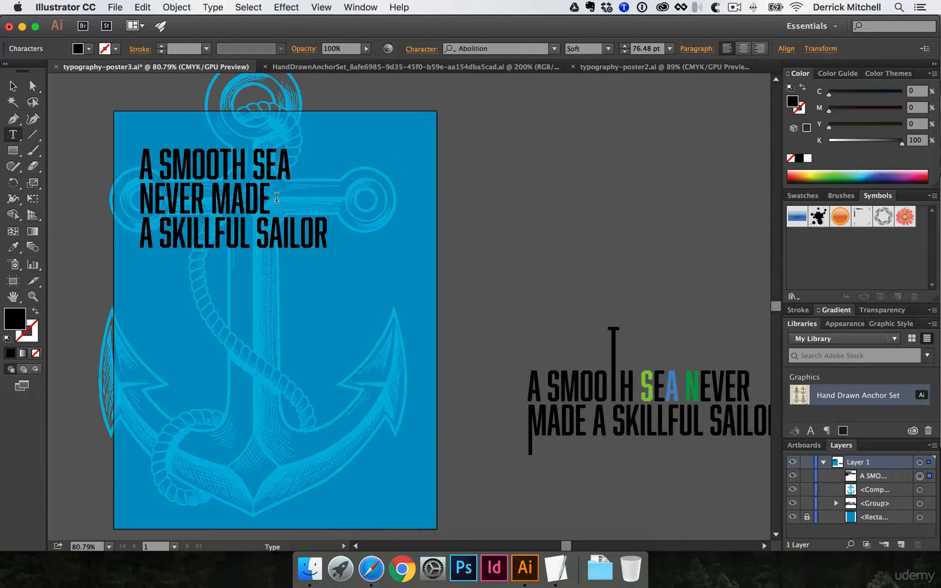
pyautogui.press('Escape')
pyautogui.press('v')
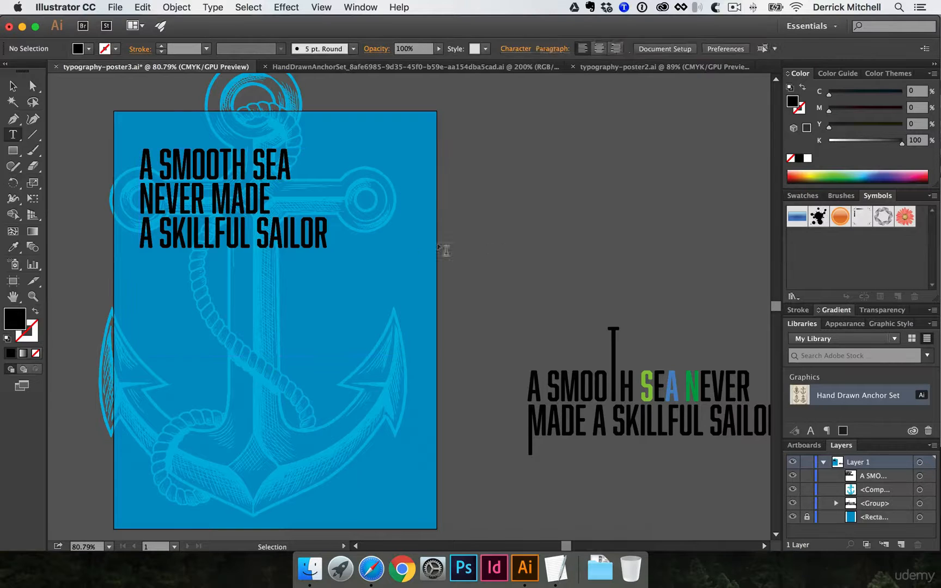
# Step: Copy the three-line quote's full text and place it as a new point text object off the artboard, to its right
pyautogui.press('t')
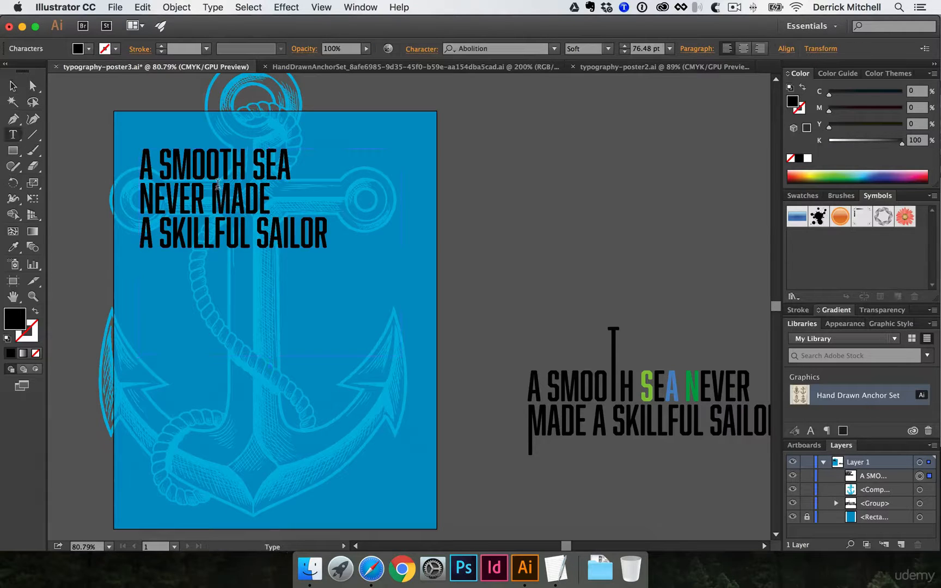
pyautogui.click(217, 188)
pyautogui.press('super+a')
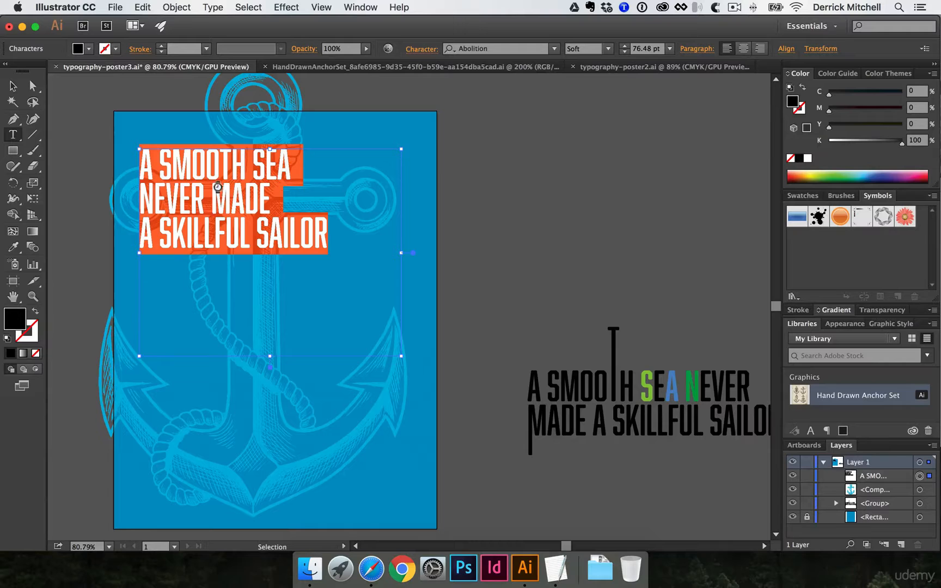
pyautogui.keyDown('super'); pyautogui.click(512, 184); pyautogui.keyUp('super')
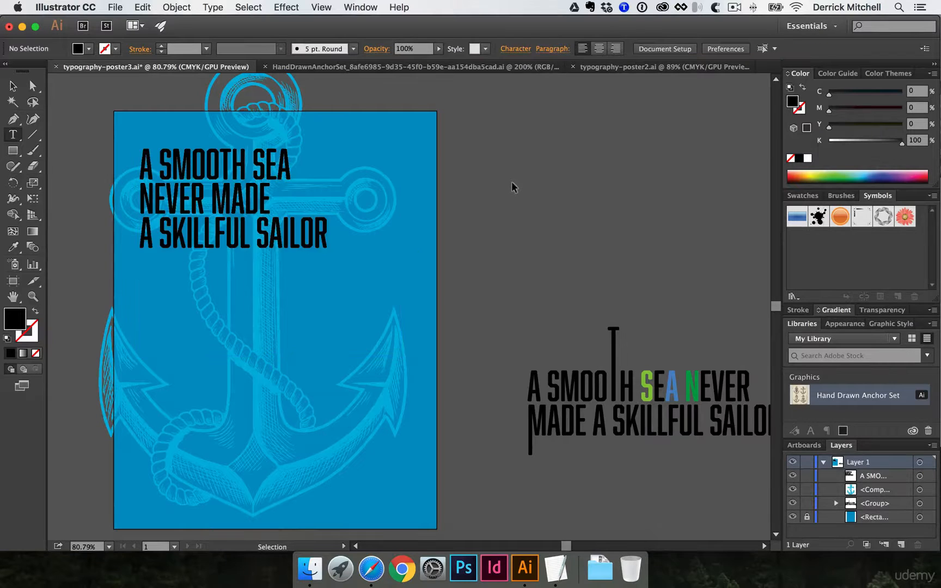
pyautogui.click(488, 147)
pyautogui.write('A SMOOTH SEA NEVER MADE A SKILLFUL SAILOR')
pyautogui.press('Escape')
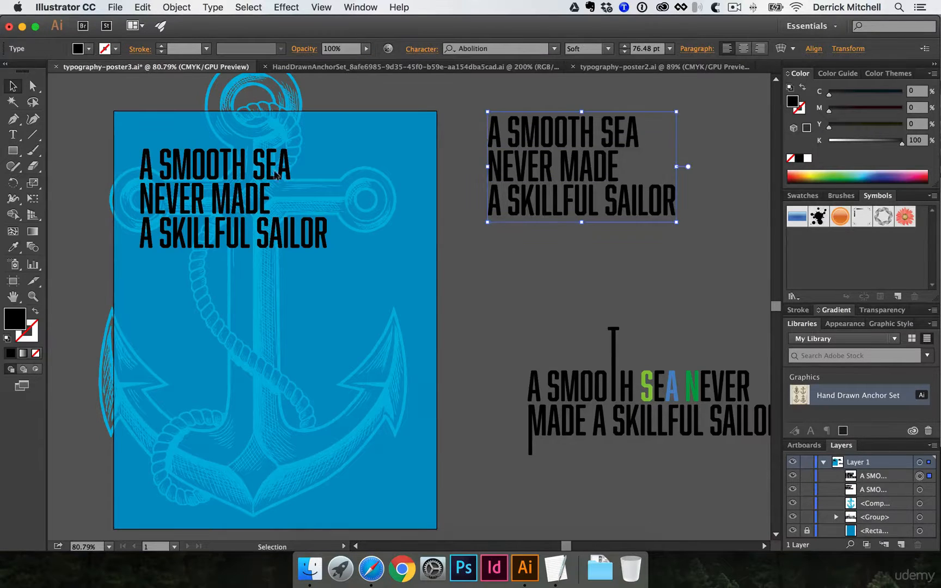
# Step: Try to enlarge the text of the three-line quote on the artboard to 156.48 pt
pyautogui.click(243, 180)
pyautogui.press('super+shift+period')
pyautogui.press('super+shift+period')
pyautogui.press('super+shift+period')
pyautogui.press('super+shift+period')
pyautogui.press('super+shift+period')
pyautogui.press('super+shift+period')
pyautogui.press('super+shift+period')
pyautogui.press('super+shift+period')
pyautogui.press('super+shift+period')
pyautogui.press('super+shift+period')
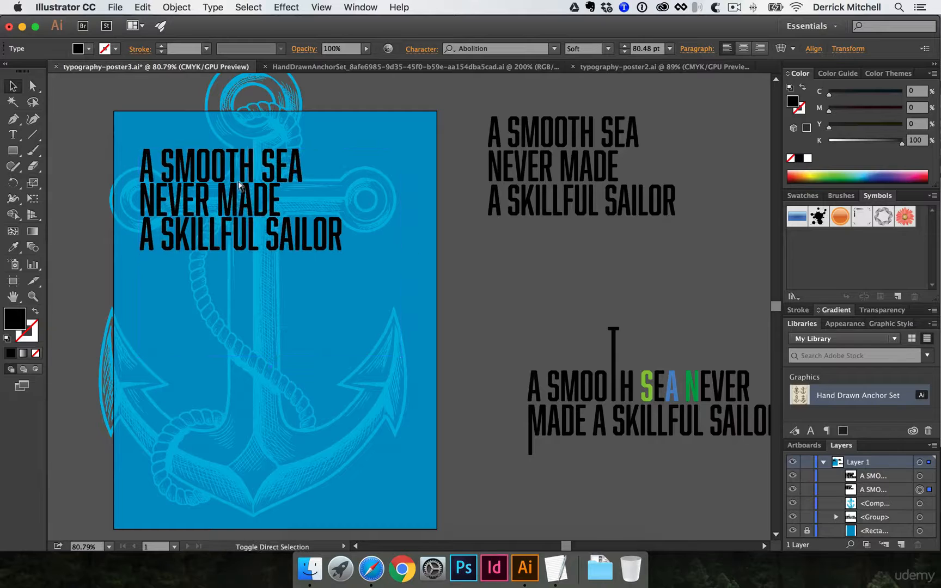
pyautogui.press('super+shift+period')
pyautogui.press('super+shift+period')
pyautogui.press('super+shift+period')
pyautogui.press('super+shift+period')
pyautogui.press('super+shift+period')
pyautogui.press('super+shift+period')
pyautogui.press('super+shift+period')
pyautogui.press('super+shift+period')
pyautogui.press('super+shift+period')
pyautogui.press('super+shift+period')
pyautogui.press('super+shift+period')
pyautogui.press('super+shift+period')
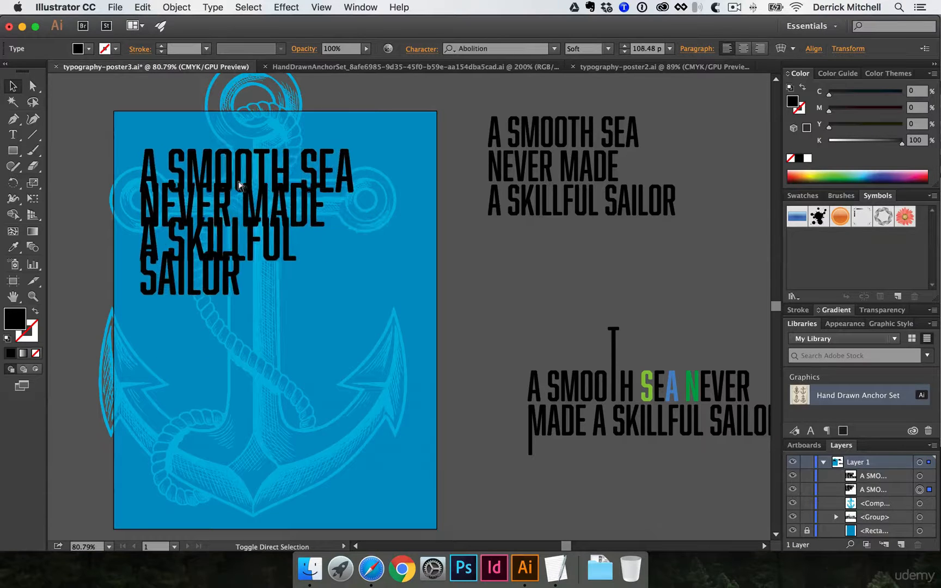
pyautogui.press('super+shift+period')
pyautogui.press('super+shift+period')
pyautogui.press('super+shift+period')
pyautogui.press('super+shift+period')
pyautogui.press('super+shift+period')
pyautogui.press('super+shift+period')
pyautogui.press('super+shift+period')
pyautogui.press('super+shift+period')
pyautogui.press('super+shift+period')
pyautogui.press('super+shift+period')
pyautogui.press('super+shift+period')
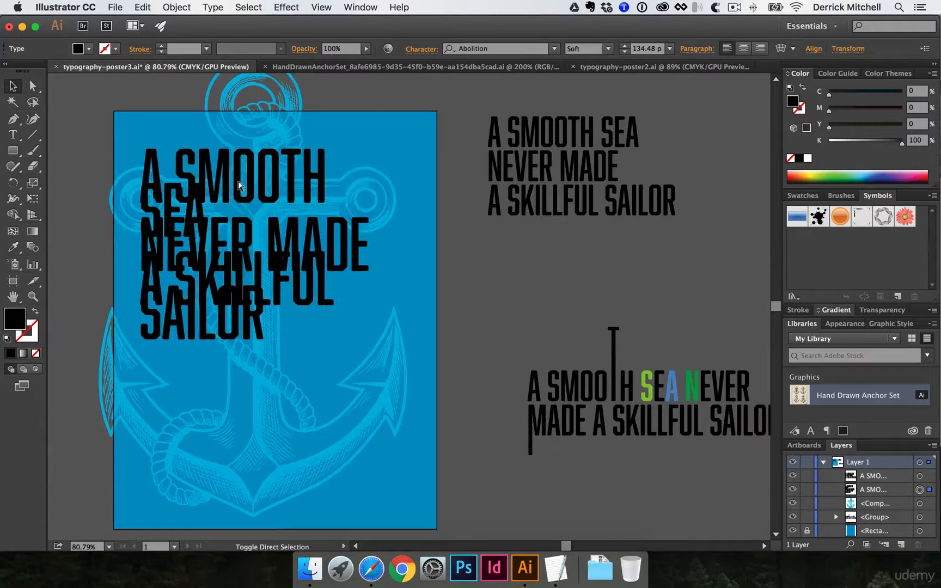
pyautogui.press('super+shift+period')
pyautogui.press('super+shift+period')
pyautogui.press('super+shift+period')
pyautogui.press('super+shift+period')
pyautogui.press('super+shift+period')
pyautogui.press('super+shift+period')
pyautogui.press('super+shift+period')
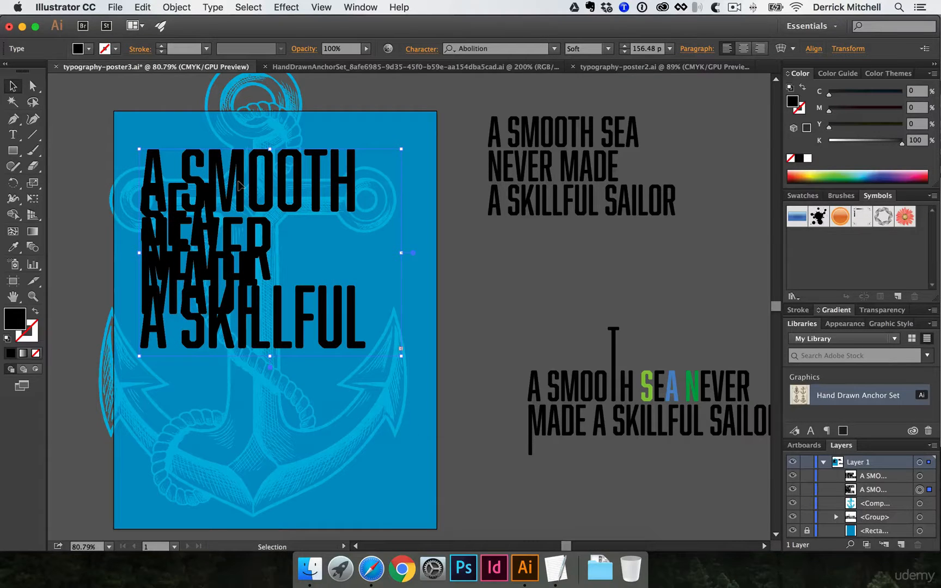
# Step: Delete the enlarged quote and move the point text copy from beside the artboard onto the anchor's upper part
pyautogui.press('BackSpace')
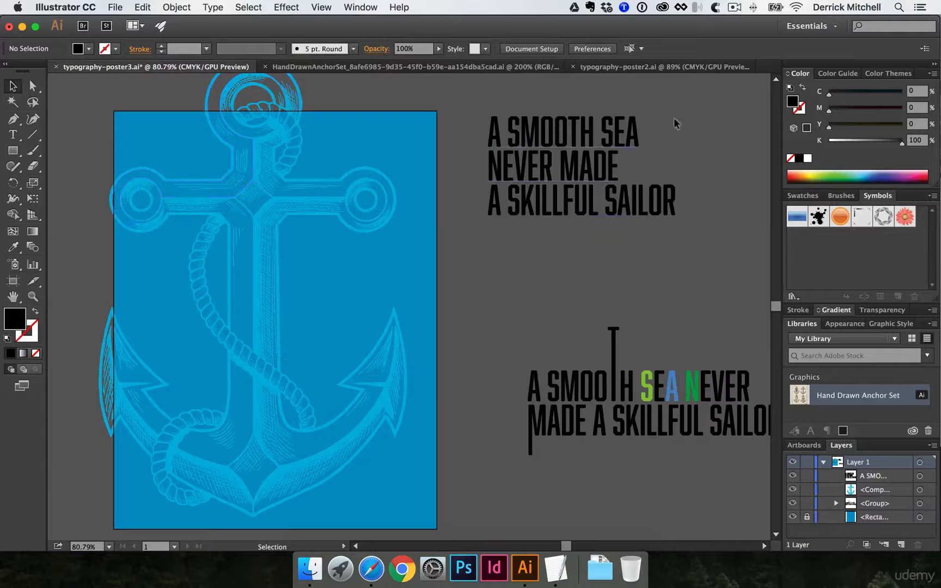
pyautogui.moveTo(486, 146); pyautogui.dragTo(262, 240)
pyautogui.press('super+shift+a')
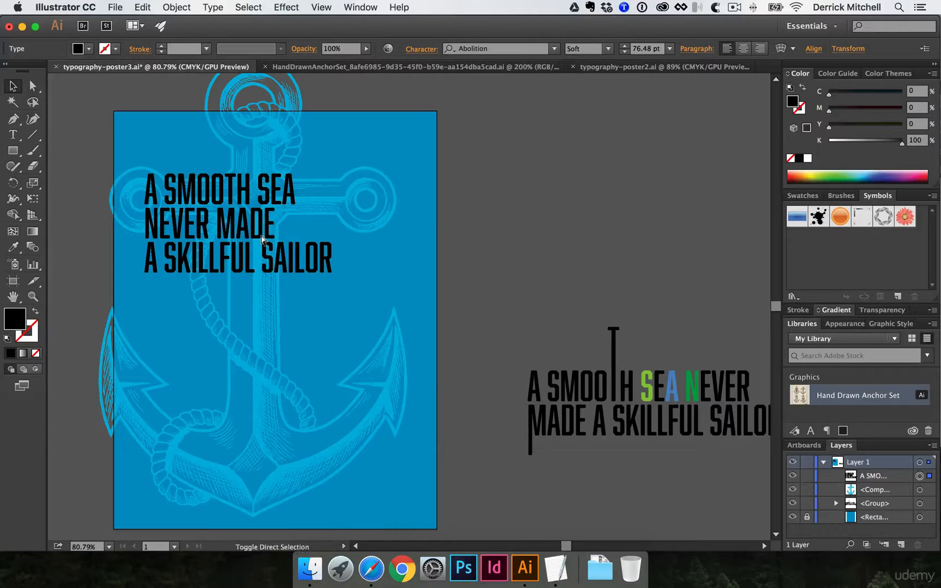
# Step: Enlarge the point text quote on the artboard to a font size of 104.48 pt
pyautogui.press('super+shift+period')
pyautogui.press('super+shift+period')
pyautogui.press('super+shift+period')
pyautogui.press('super+shift+period')
pyautogui.press('super+shift+period')
pyautogui.press('super+shift+period')
pyautogui.press('super+shift+period')
pyautogui.press('super+shift+period')
pyautogui.press('super+shift+period')
pyautogui.press('super+shift+period')
pyautogui.press('super+shift+period')
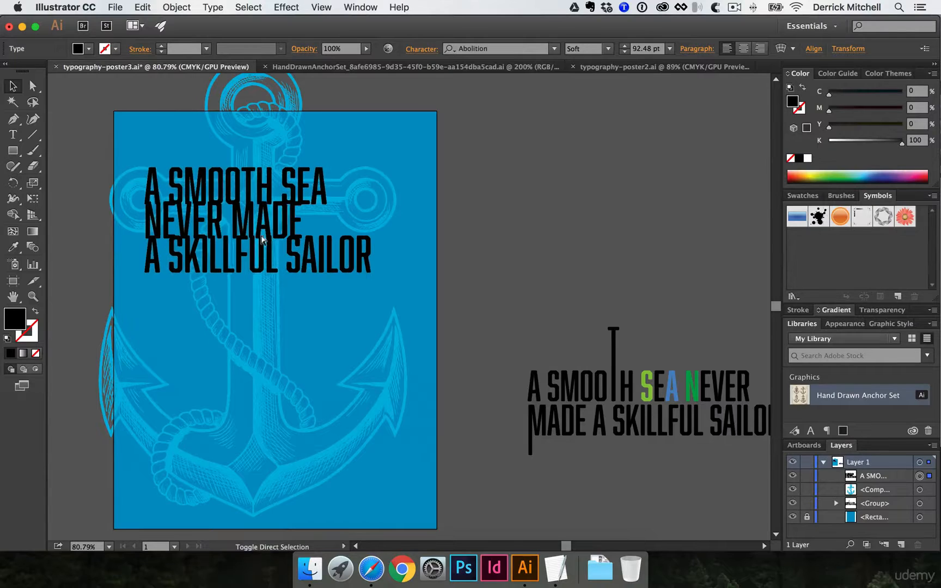
pyautogui.press('super+shift+period')
pyautogui.press('super+shift+period')
pyautogui.press('super+shift+period')
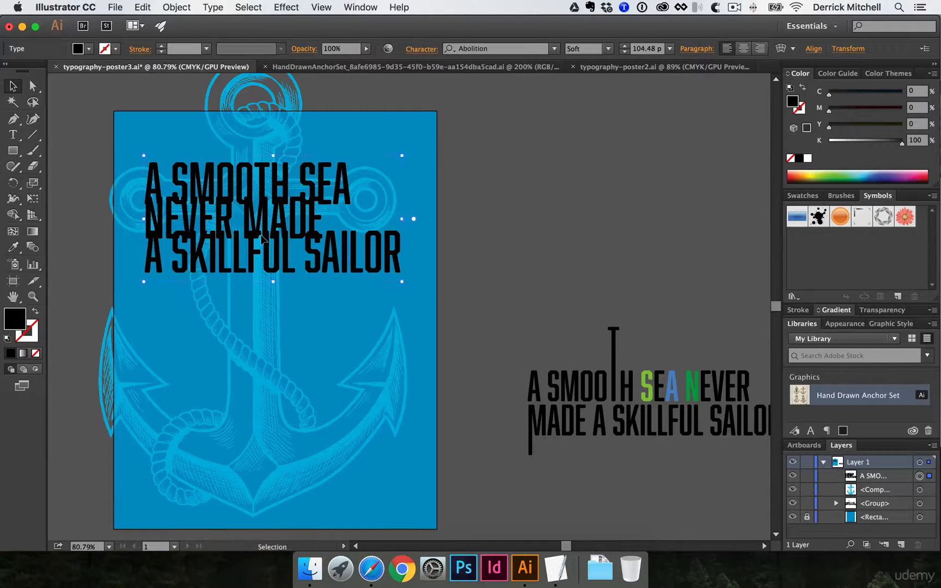
# Step: Increase the quote's leading until its three lines spread over the artboard's height, comparing the spacing with the poster in typography-poster2.ai
pyautogui.hotkey('alt', 'Down')
pyautogui.hotkey('alt', 'Down')
pyautogui.hotkey('alt', 'Down')
pyautogui.hotkey('alt', 'Down')
pyautogui.hotkey('alt', 'Down')
pyautogui.hotkey('alt', 'Down')
pyautogui.hotkey('alt', 'Down')
pyautogui.hotkey('alt', 'Down')
pyautogui.hotkey('alt', 'Down')
pyautogui.hotkey('alt', 'Down')
pyautogui.hotkey('alt', 'Down')
pyautogui.hotkey('alt', 'Down')
pyautogui.hotkey('alt', 'Down')
pyautogui.hotkey('alt', 'Down')
pyautogui.hotkey('alt', 'Down')
pyautogui.hotkey('alt', 'Down')
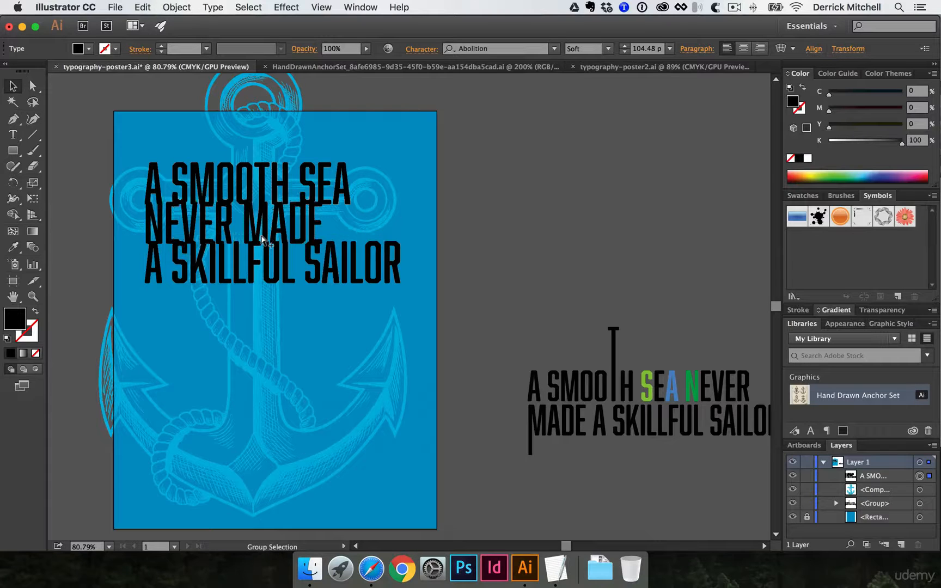
pyautogui.hotkey('alt', 'Down')
pyautogui.hotkey('alt', 'Down')
pyautogui.hotkey('alt', 'Down')
pyautogui.hotkey('alt', 'Down')
pyautogui.hotkey('alt', 'Down')
pyautogui.hotkey('alt', 'Down')
pyautogui.hotkey('alt', 'Down')
pyautogui.hotkey('alt', 'Down')
pyautogui.hotkey('alt', 'Down')
pyautogui.hotkey('alt', 'Down')
pyautogui.hotkey('alt', 'Down')
pyautogui.hotkey('alt', 'Down')
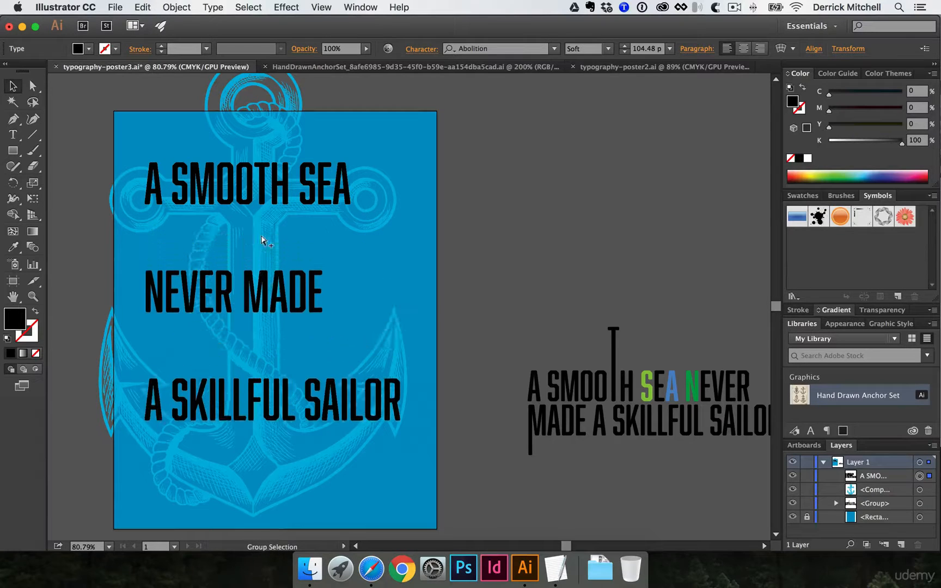
pyautogui.hotkey('alt', 'Up')
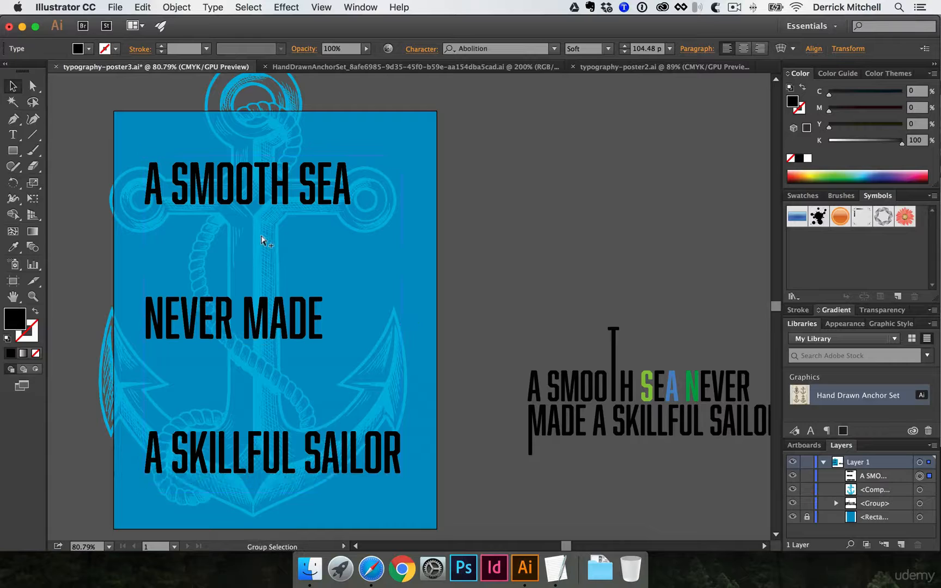
pyautogui.click(644, 67)
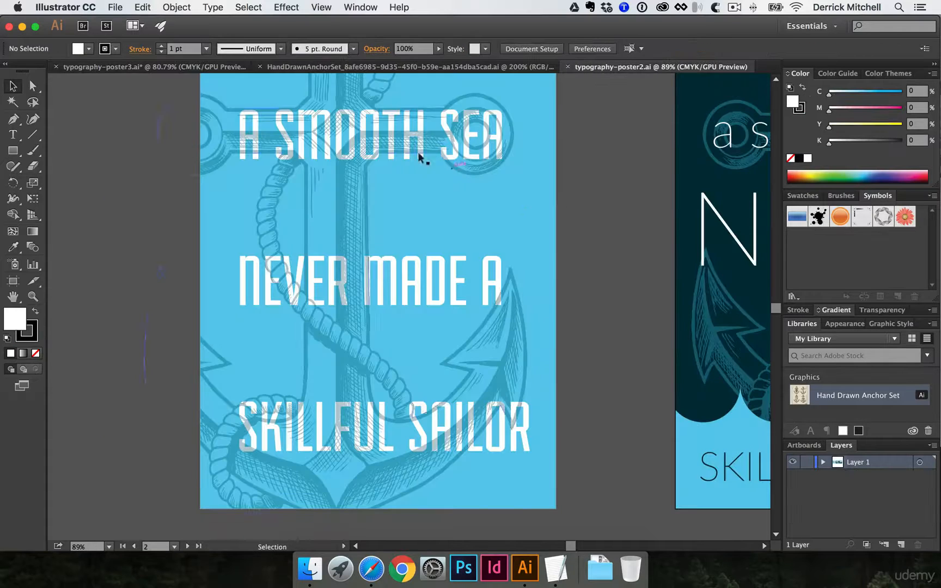
pyautogui.click(111, 66)
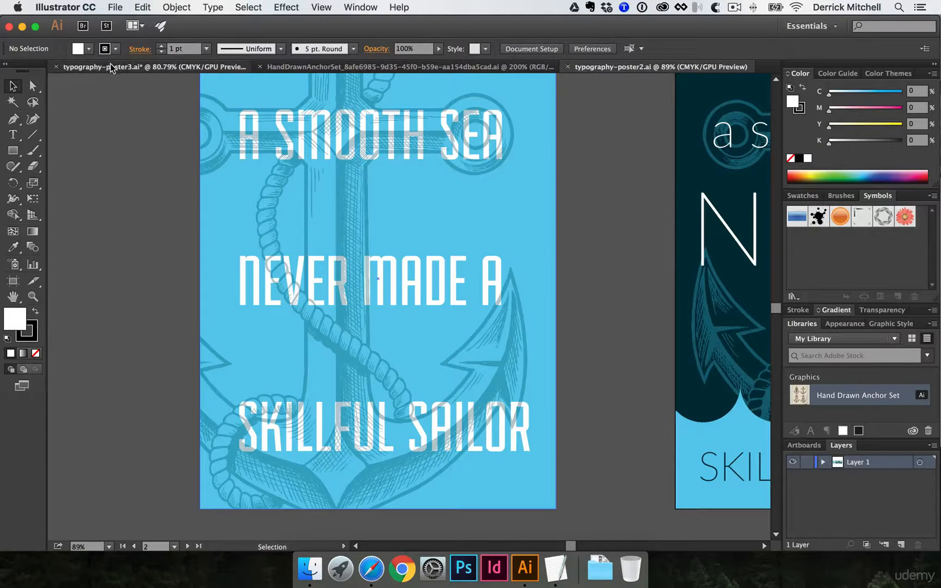
# Step: Shift the spread-out quote slightly down and right on the artboard and fill it with white
pyautogui.moveTo(261, 186); pyautogui.dragTo(260, 199)
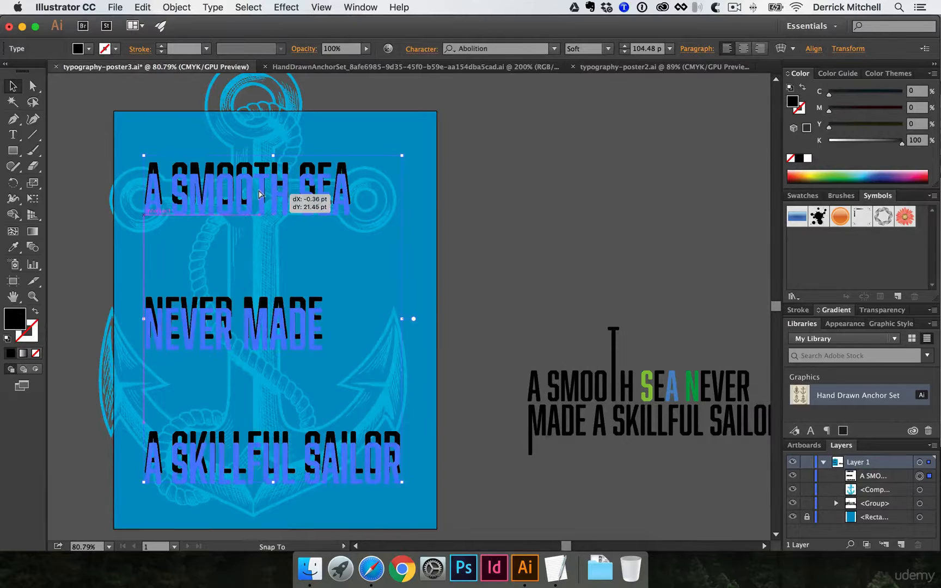
pyautogui.hscroll(2, 269, 193)
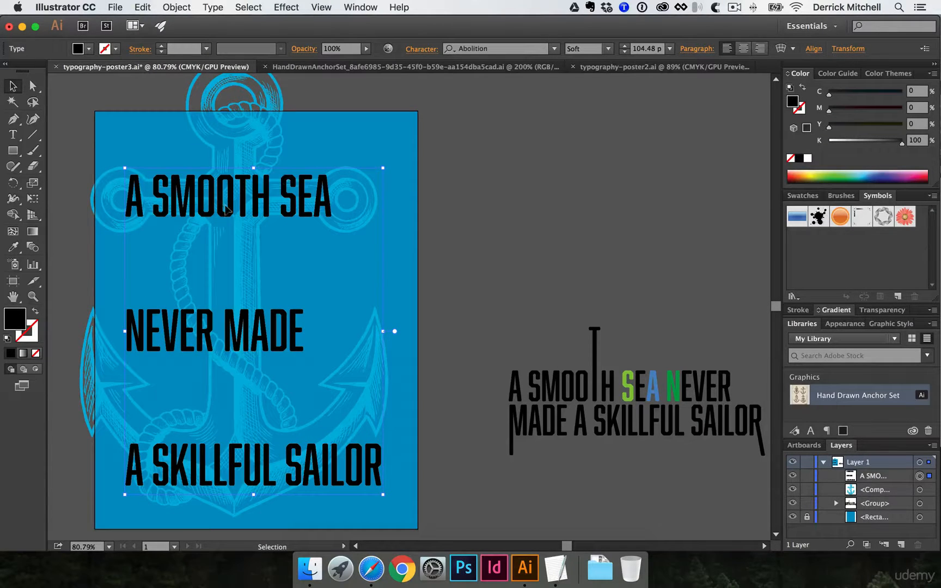
pyautogui.press('Down')
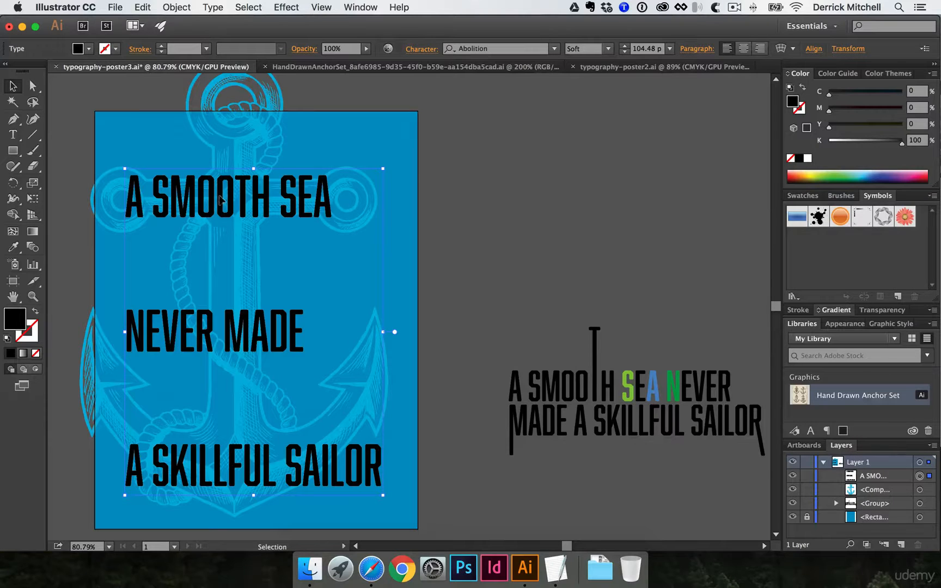
pyautogui.press('Down')
pyautogui.press('Down')
pyautogui.press('Down')
pyautogui.press('Down')
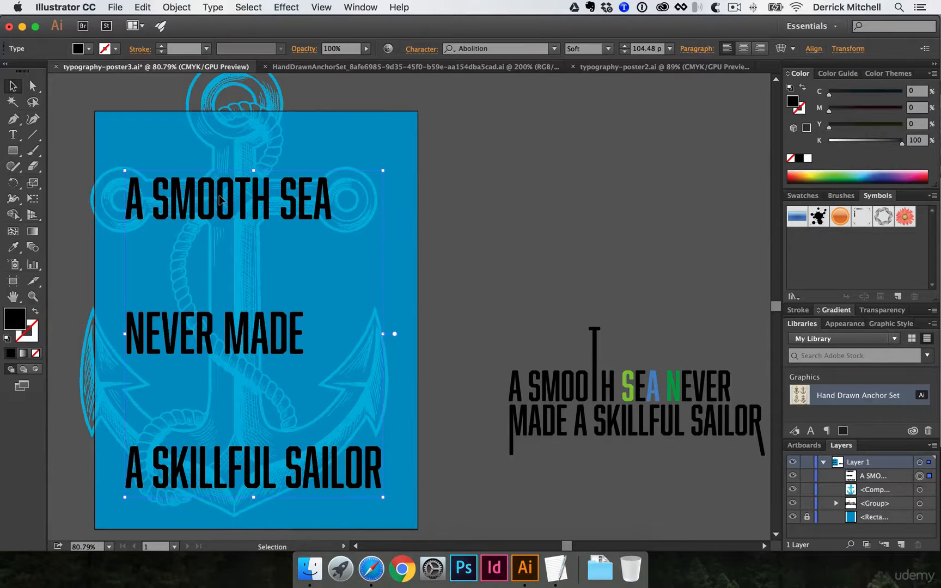
pyautogui.press('Right')
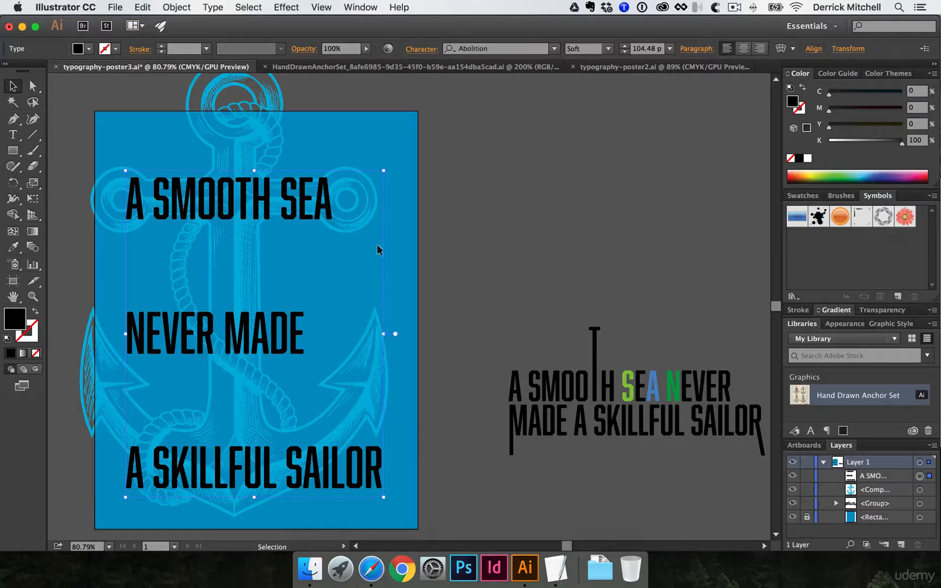
pyautogui.click(807, 159)
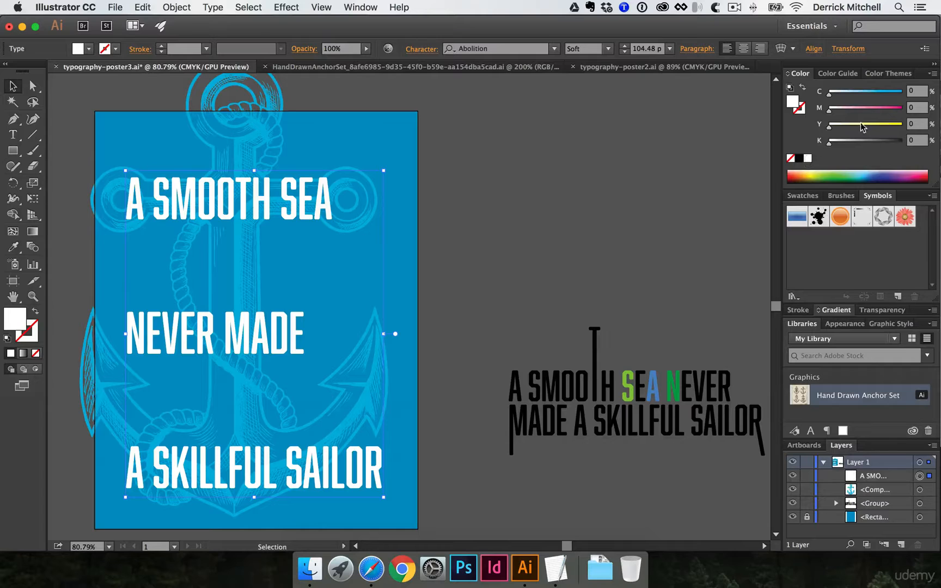
pyautogui.moveTo(830, 144); pyautogui.dragTo(762, 137)
# Step: Examine in typography-poster2.ai how the anchor overlaps the word "NEVER", checking the opacity settings of the text and the anchor group
pyautogui.click(624, 68)
pyautogui.keyDown('super'); pyautogui.click(289, 282); pyautogui.keyUp('super')
pyautogui.keyDown('super'); pyautogui.click(403, 314); pyautogui.keyUp('super')
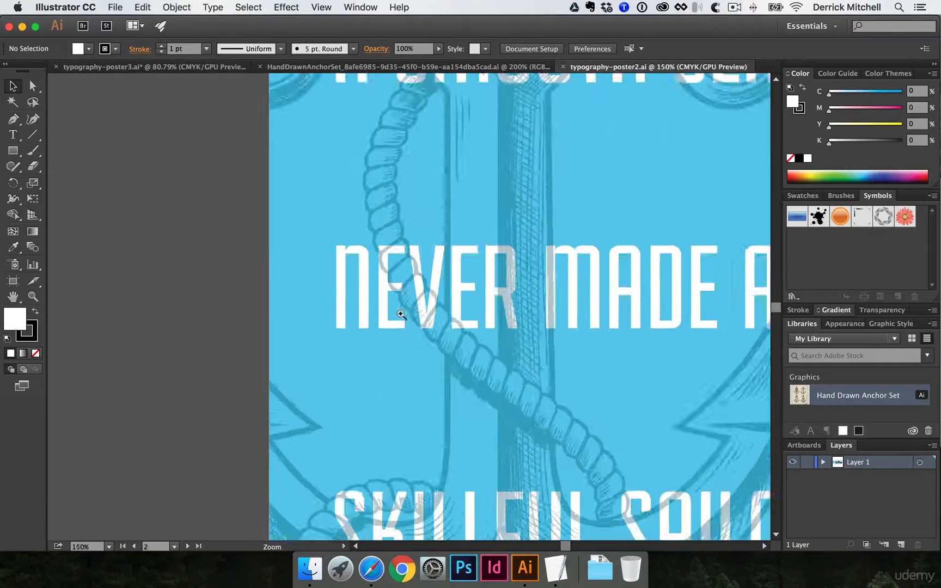
pyautogui.keyDown('super'); pyautogui.click(403, 315); pyautogui.keyUp('super')
pyautogui.keyDown('super'); pyautogui.click(404, 320); pyautogui.keyUp('super')
pyautogui.keyDown('super'); pyautogui.click(417, 309); pyautogui.keyUp('super')
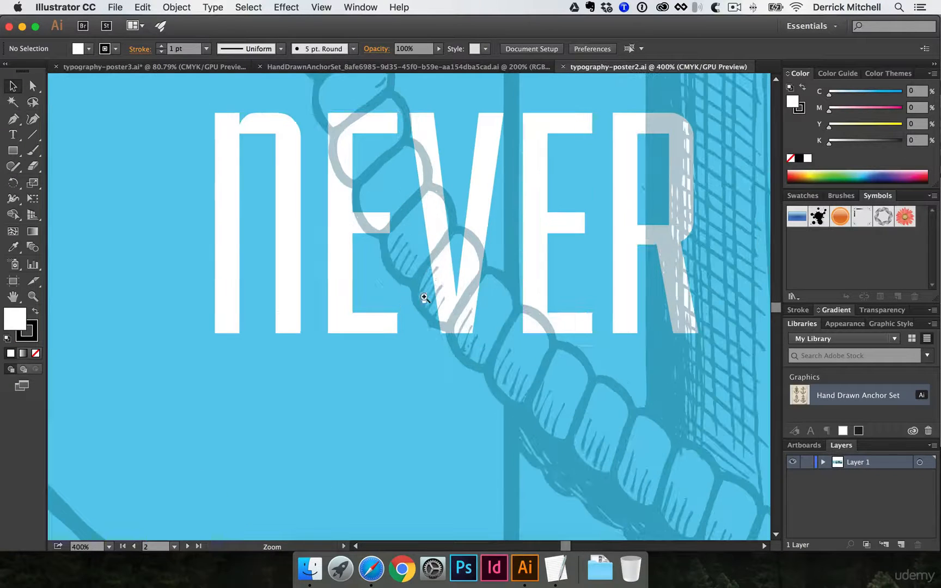
pyautogui.click(428, 182)
pyautogui.click(428, 158)
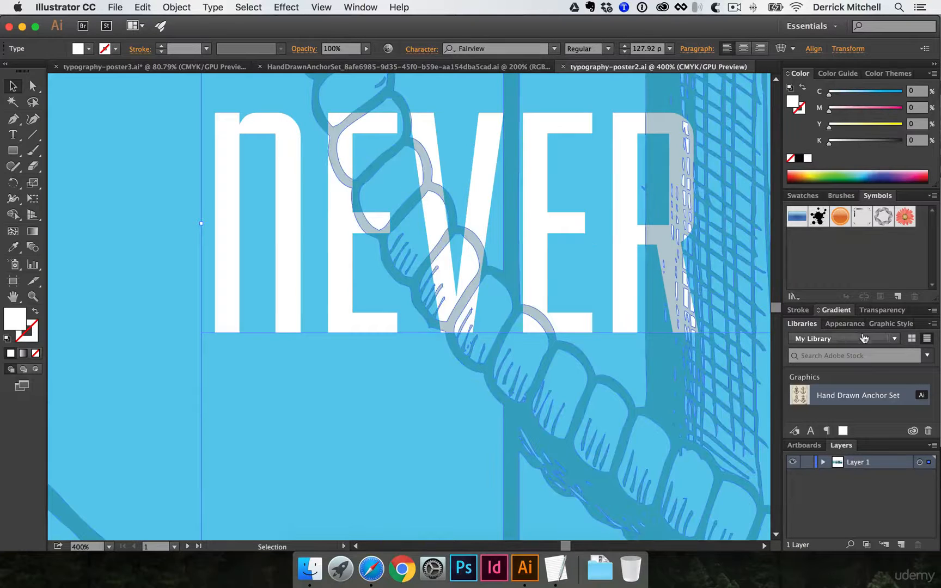
pyautogui.click(882, 310)
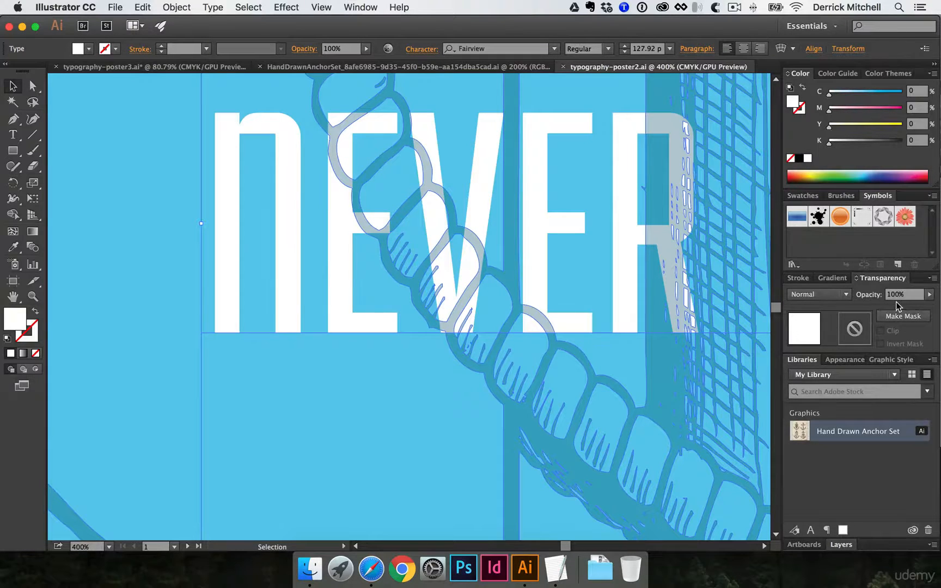
pyautogui.click(518, 408)
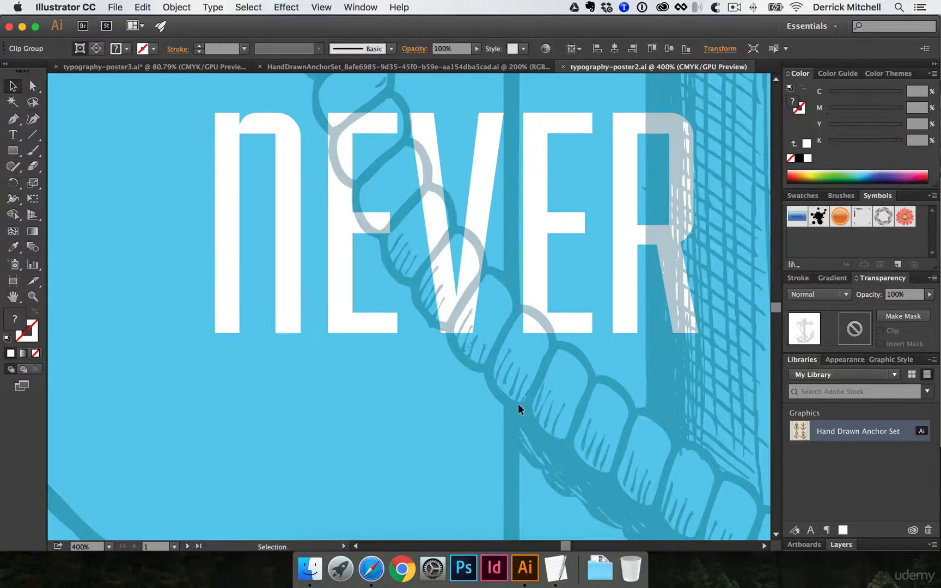
pyautogui.moveTo(539, 414); pyautogui.dragTo(505, 400)
pyautogui.press('super+z')
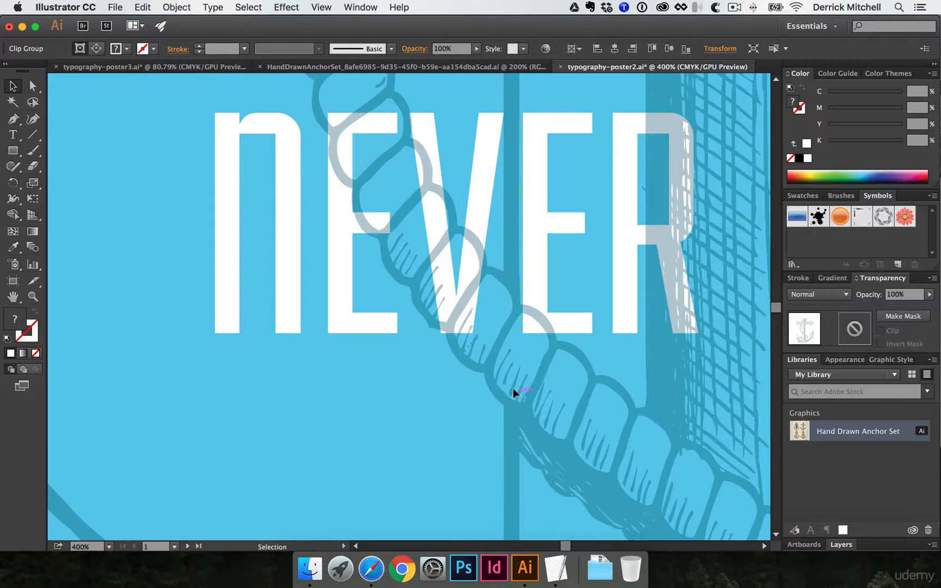
# Step: Examine how the anchor group is layered over all the text lines of the light blue poster in typography-poster2.ai
pyautogui.press('alt+super+space')
pyautogui.keyDown('alt'); pyautogui.keyDown('super'); pyautogui.click(428, 259); pyautogui.keyUp('super'); pyautogui.keyUp('alt')
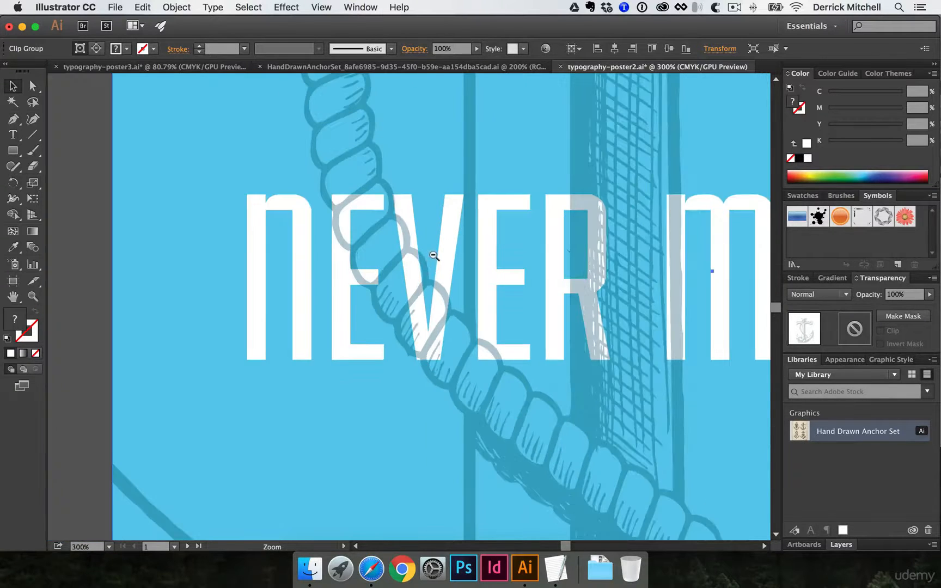
pyautogui.keyDown('alt'); pyautogui.keyDown('super'); pyautogui.click(429, 259); pyautogui.keyUp('super'); pyautogui.keyUp('alt')
pyautogui.keyDown('alt'); pyautogui.keyDown('super'); pyautogui.click(429, 258); pyautogui.keyUp('super'); pyautogui.keyUp('alt')
pyautogui.keyDown('alt'); pyautogui.keyDown('super'); pyautogui.click(430, 259); pyautogui.keyUp('super'); pyautogui.keyUp('alt')
pyautogui.moveTo(509, 244); pyautogui.dragTo(403, 235)
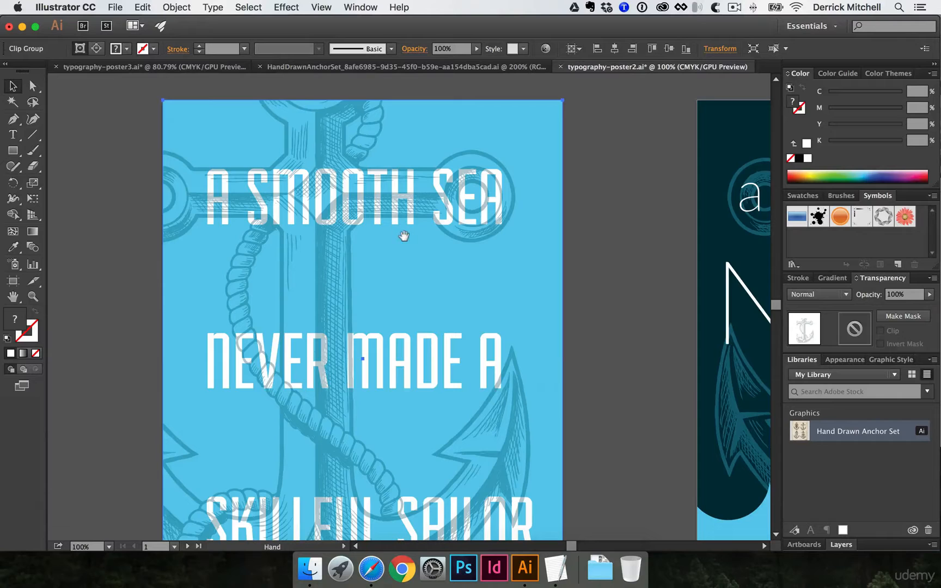
pyautogui.click(465, 202)
pyautogui.click(615, 217)
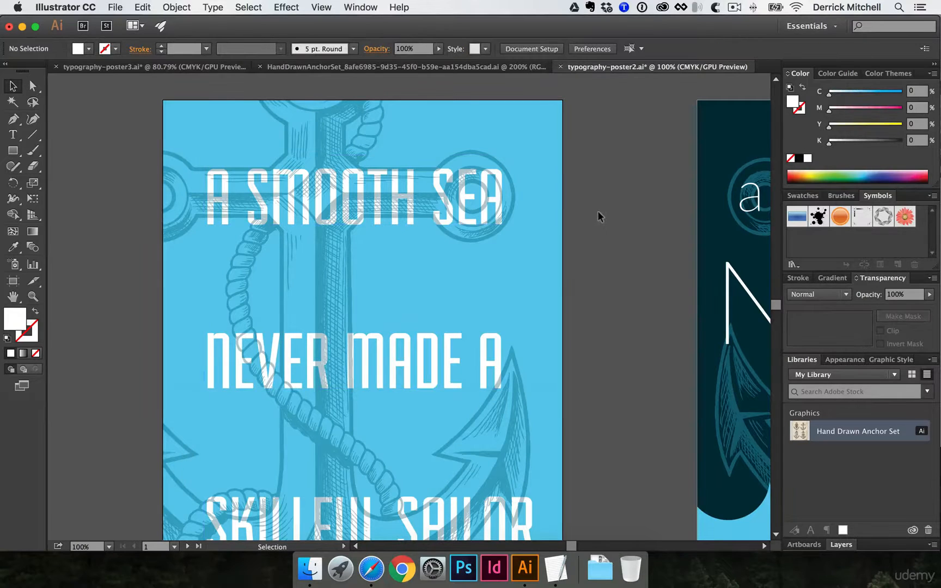
pyautogui.click(440, 220)
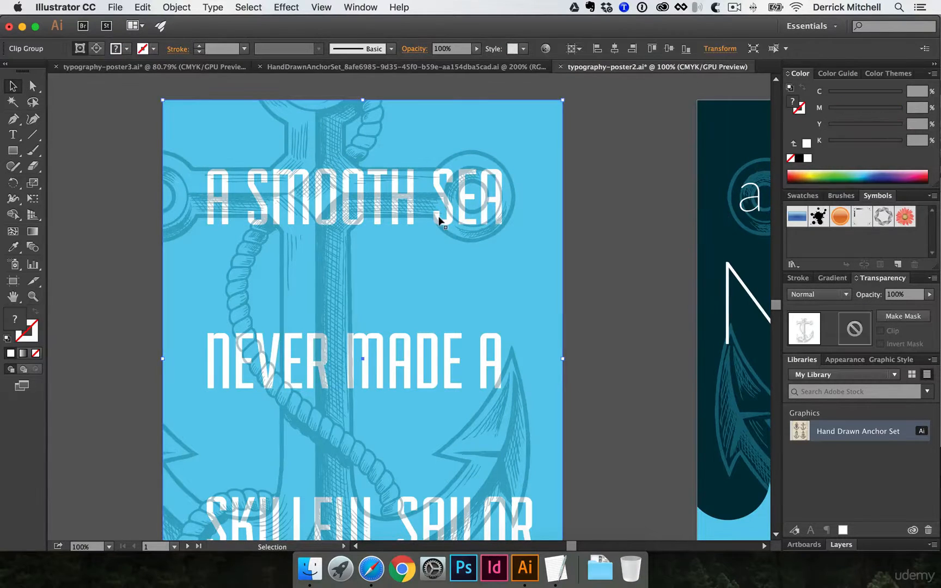
# Step: Return to typography-poster3.ai and bring the anchor in front of the white quote
pyautogui.click(170, 67)
pyautogui.click(231, 145)
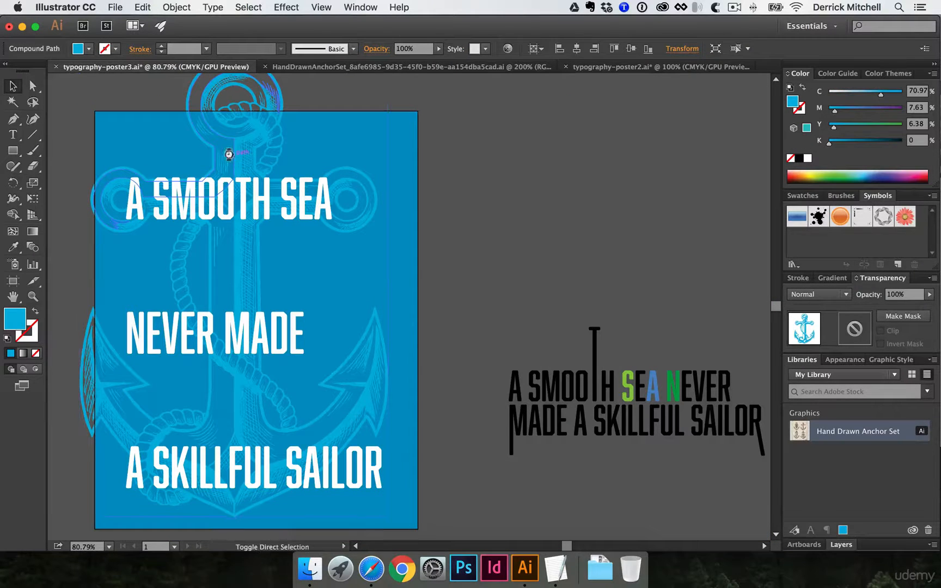
pyautogui.press('super+shift+bracketright')
# Step: Set the anchor's opacity to 50% and deselect it to review the overlap with the white lettering
pyautogui.press('z')
pyautogui.click(192, 241)
pyautogui.keyDown('super'); pyautogui.click(191, 242); pyautogui.keyUp('super')
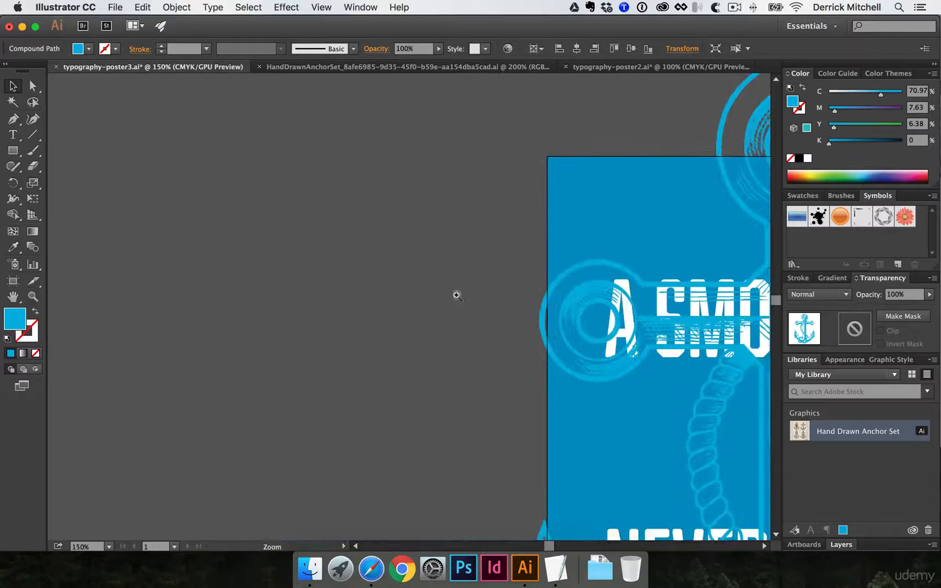
pyautogui.moveTo(642, 324); pyautogui.dragTo(208, 227)
pyautogui.keyDown('super'); pyautogui.click(280, 237); pyautogui.keyUp('super')
pyautogui.moveTo(437, 318); pyautogui.dragTo(336, 277)
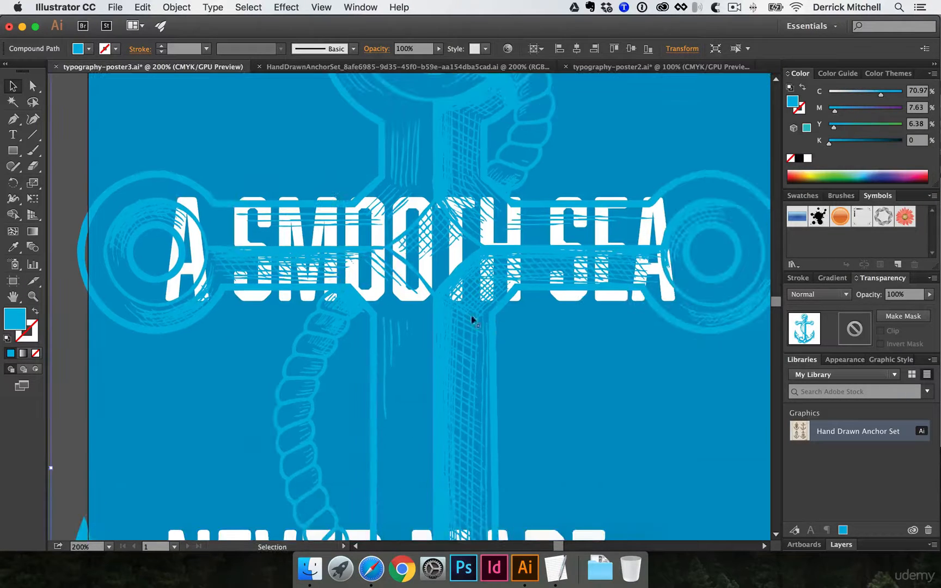
pyautogui.click(907, 294)
pyautogui.press('Return')
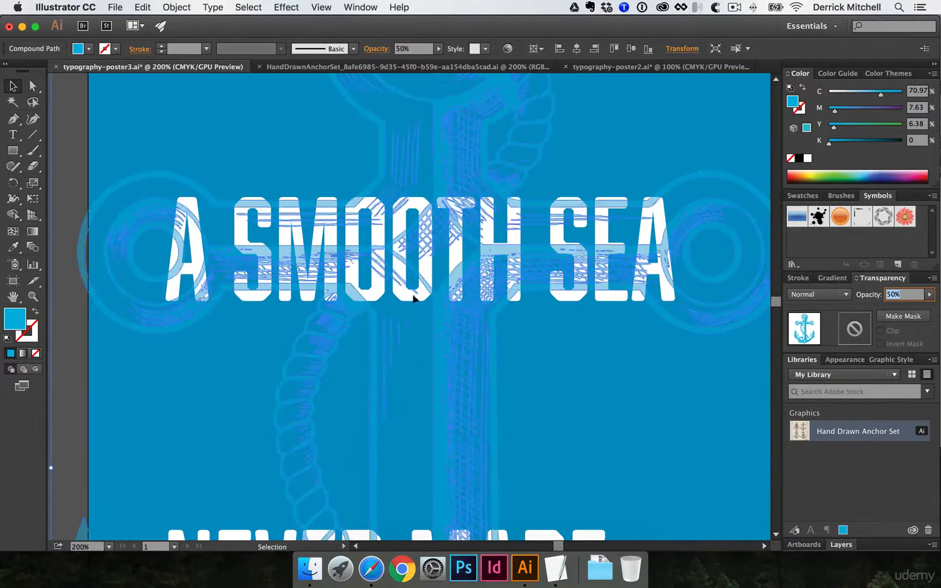
pyautogui.click(85, 200)
pyautogui.press('super+minus')
pyautogui.press('super+minus')
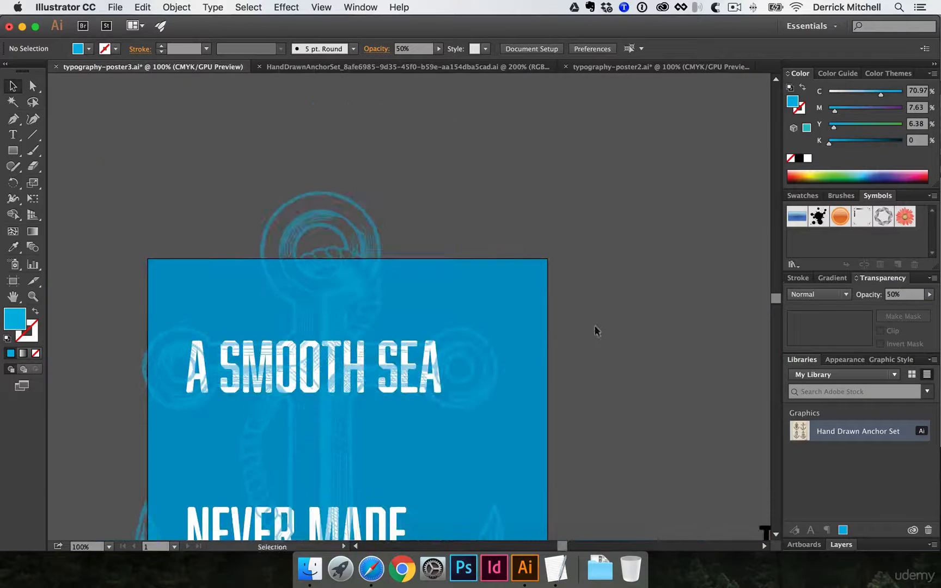
pyautogui.scroll(-5, 596, 329)
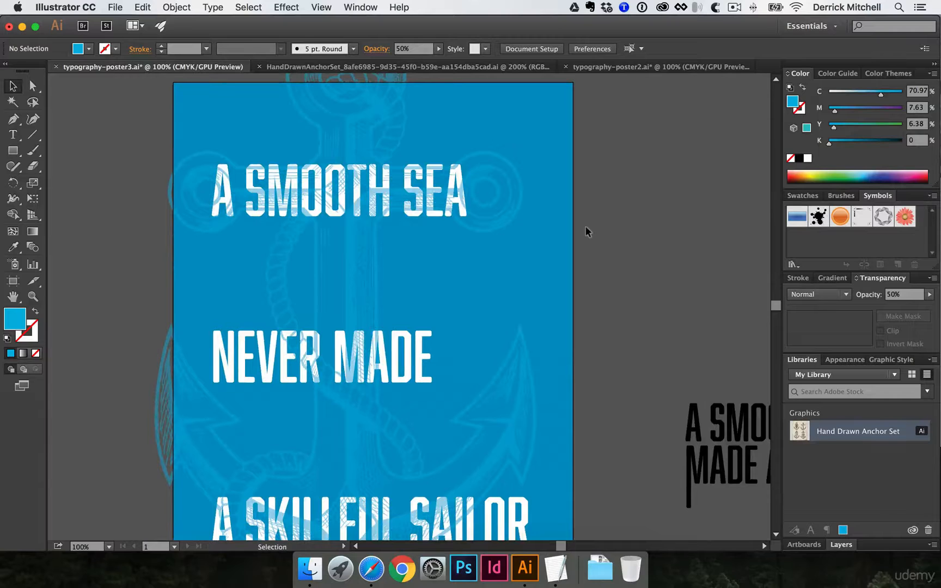
# Step: Restore the anchor's stronger opacity and put it back behind the white quote lettering
pyautogui.click(381, 112)
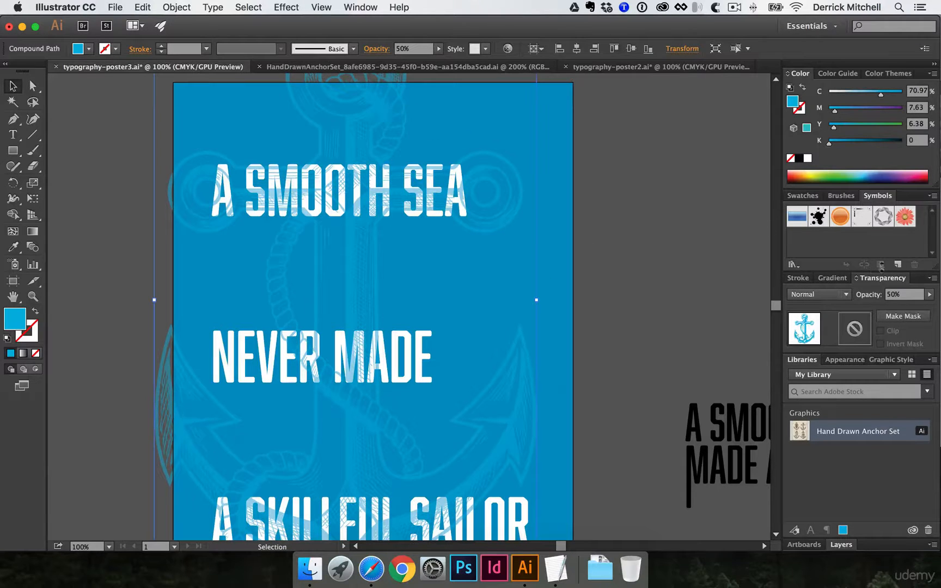
pyautogui.click(908, 295)
pyautogui.click(505, 318)
# Step: Try the three-line white quote at 80% opacity over the anchor and undo the change
pyautogui.click(412, 342)
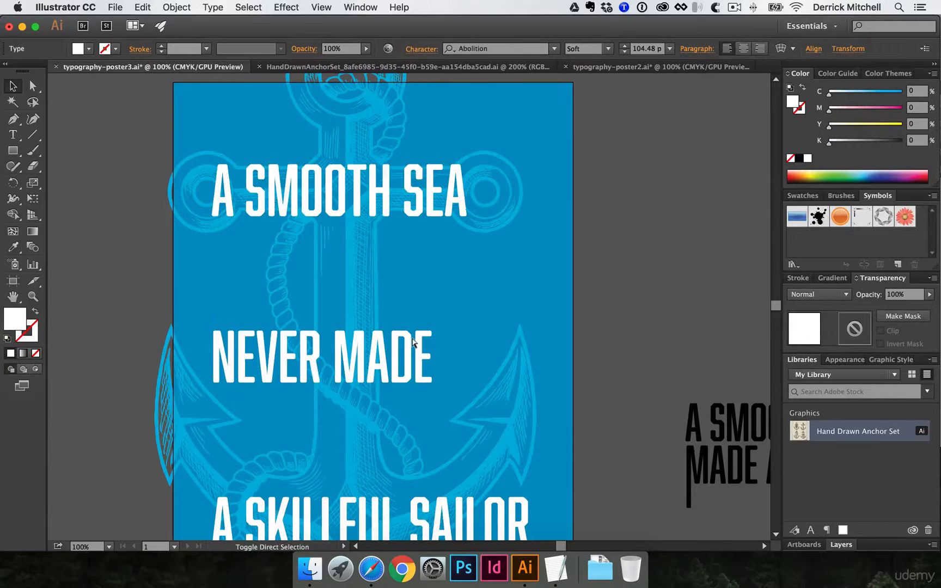
pyautogui.click(912, 294)
pyautogui.write('80')
pyautogui.press('Return')
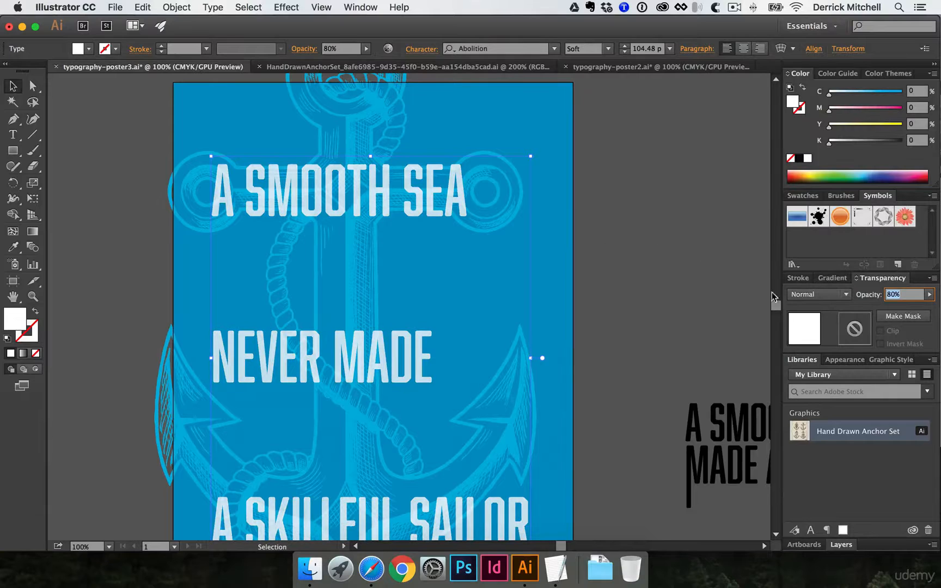
pyautogui.click(592, 228)
pyautogui.press('super+z')
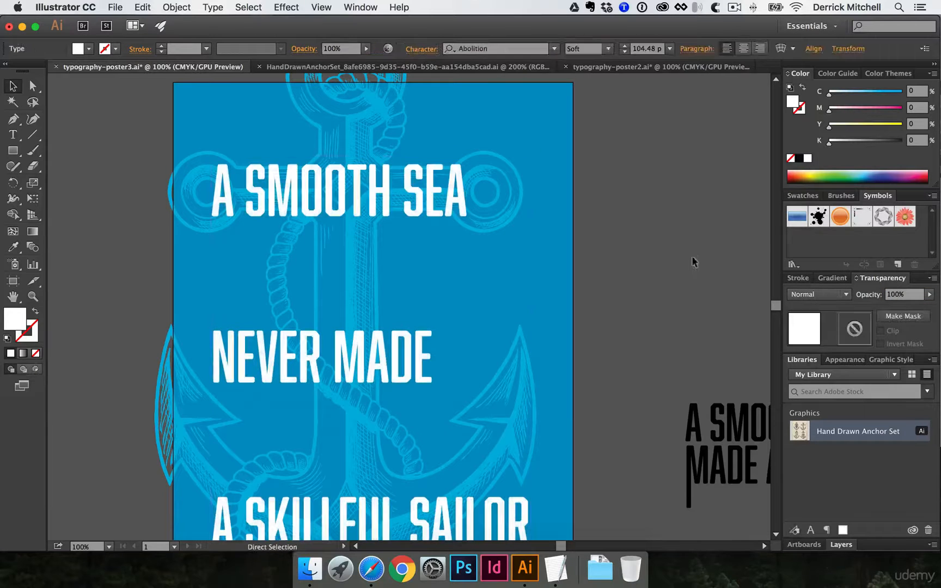
# Step: Deselect the quote, review the whole poster layout and save typography-poster3.ai
pyautogui.click(692, 257)
pyautogui.keyDown('alt'); pyautogui.keyDown('super'); pyautogui.click(676, 255); pyautogui.keyUp('super'); pyautogui.keyUp('alt')
pyautogui.moveTo(578, 293); pyautogui.dragTo(691, 235)
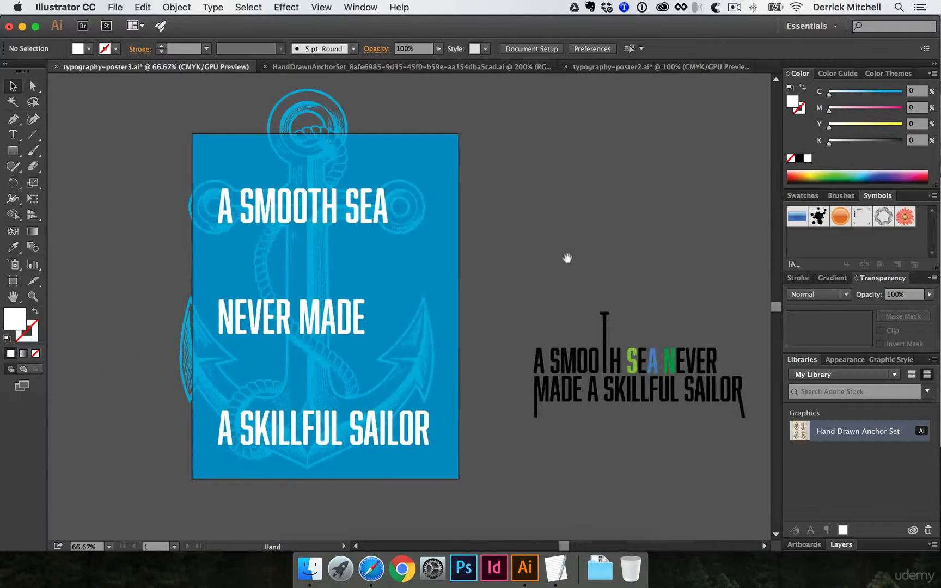
pyautogui.keyDown('super'); pyautogui.click(568, 258); pyautogui.keyUp('super')
pyautogui.moveTo(537, 262); pyautogui.dragTo(794, 237)
pyautogui.moveTo(614, 247); pyautogui.dragTo(627, 233)
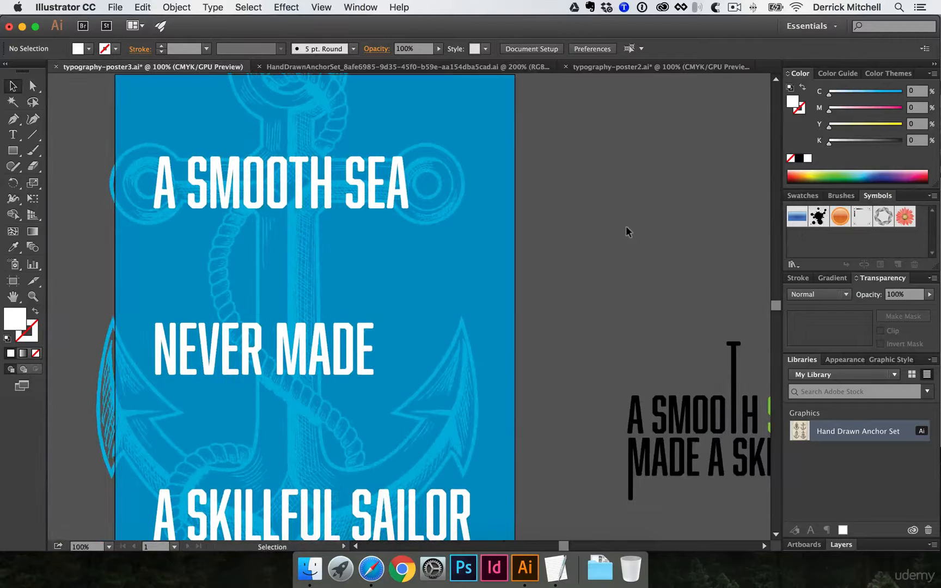
pyautogui.press('a')
pyautogui.press('super+s')
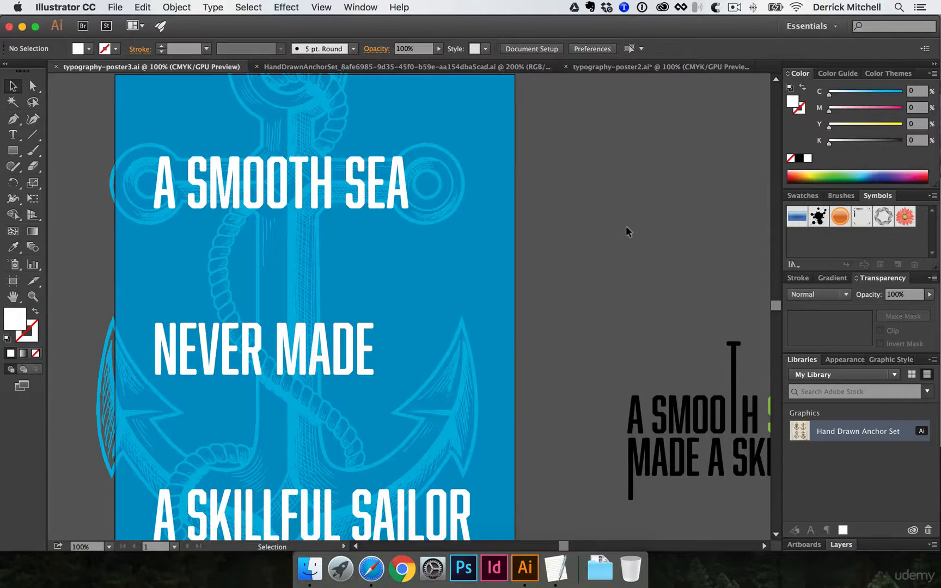